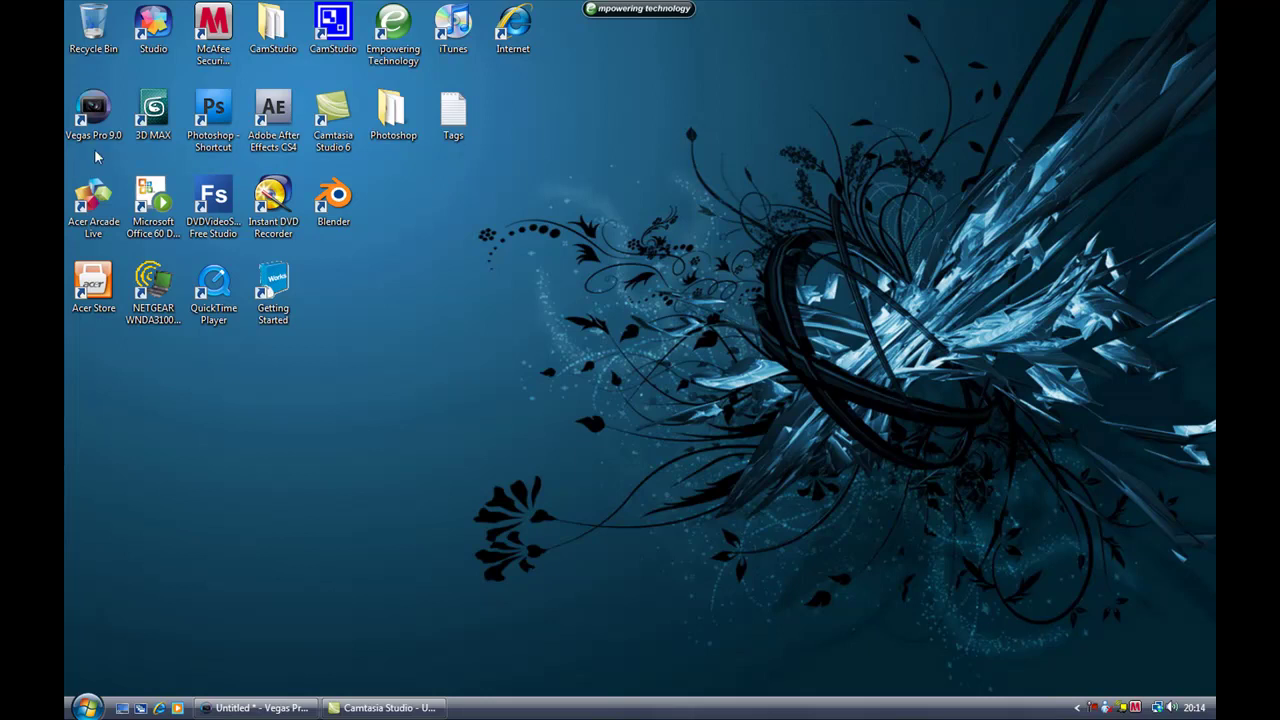
Step: Launch 3ds Max 2010 from its desktop shortcut to get an empty four-viewport scene
click(155, 118)
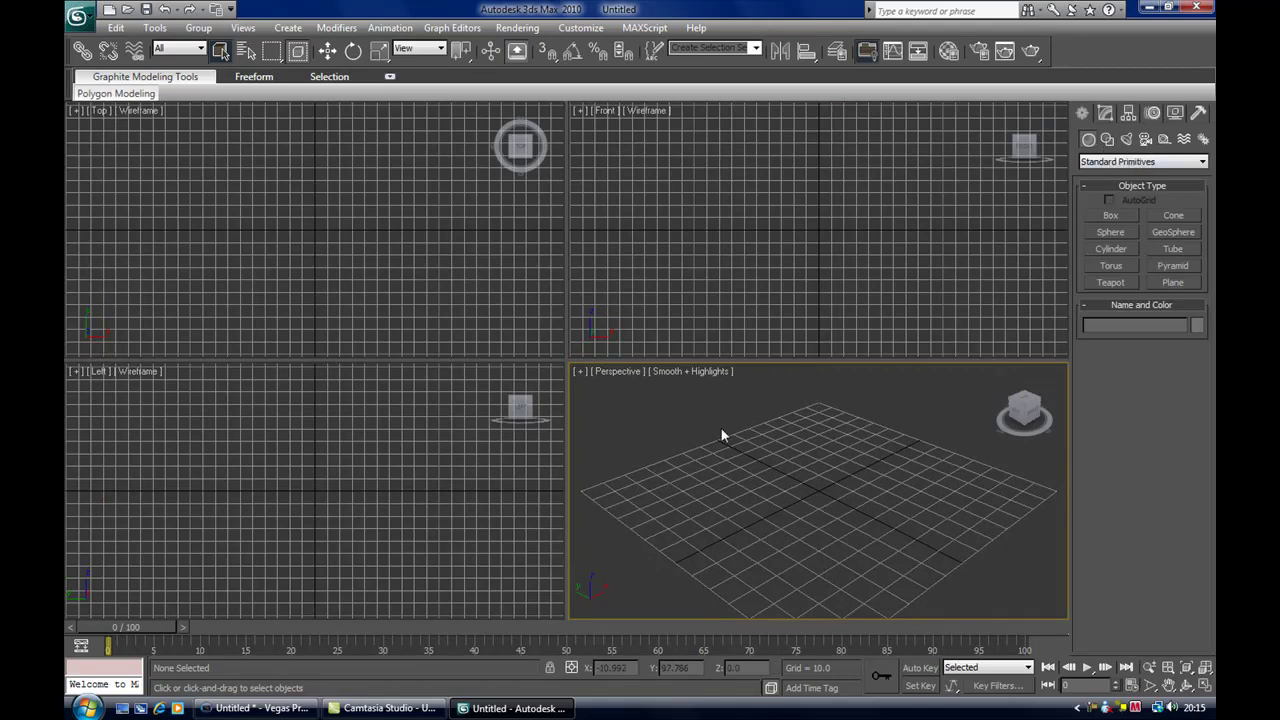
Step: Activate the Perspective view and start a Text spline reading DRiiFT
click(440, 238)
click(480, 450)
click(703, 478)
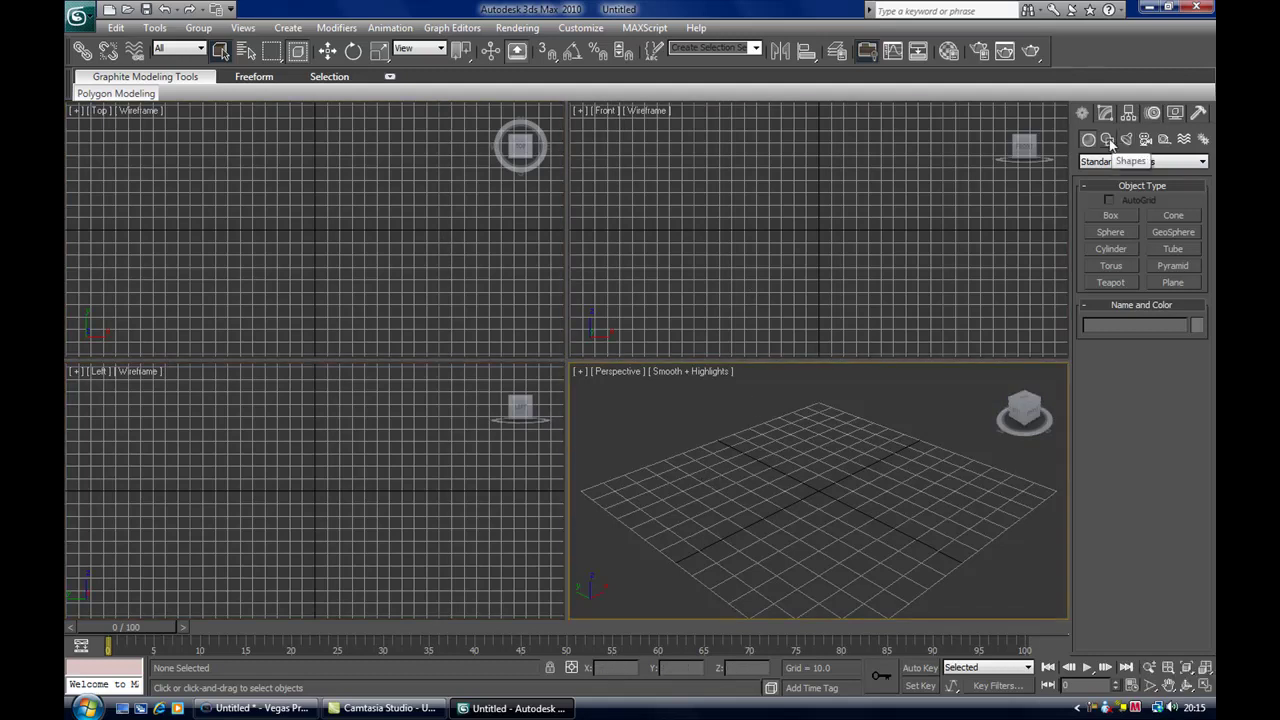
click(1109, 141)
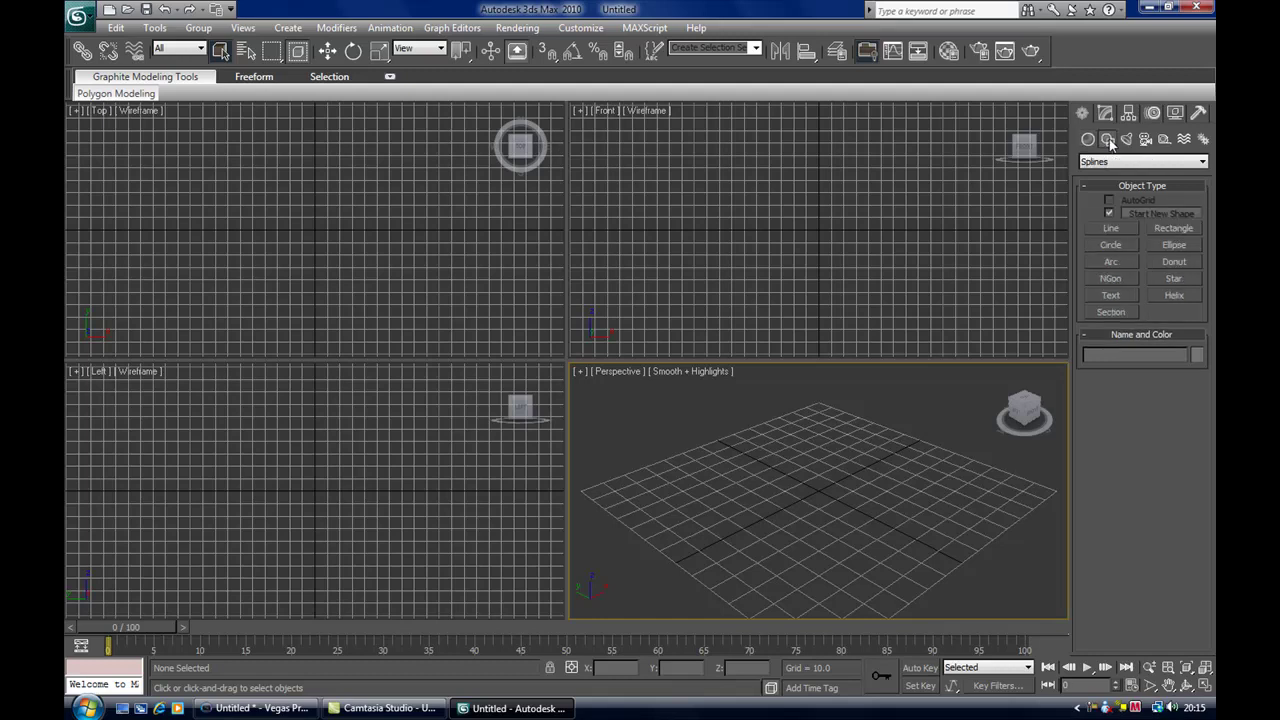
click(1111, 295)
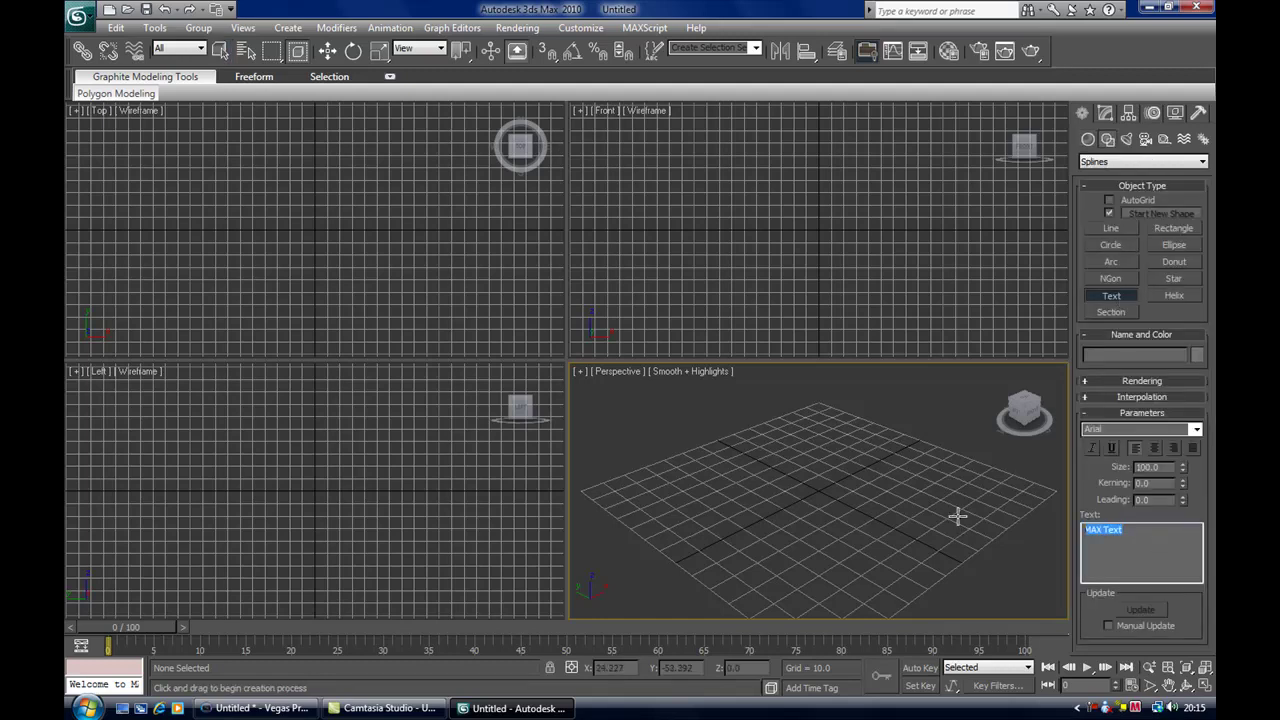
text(DRIFT)
Step: Set the text font to Ageone serif and place the text in the Perspective viewport
click(1137, 428)
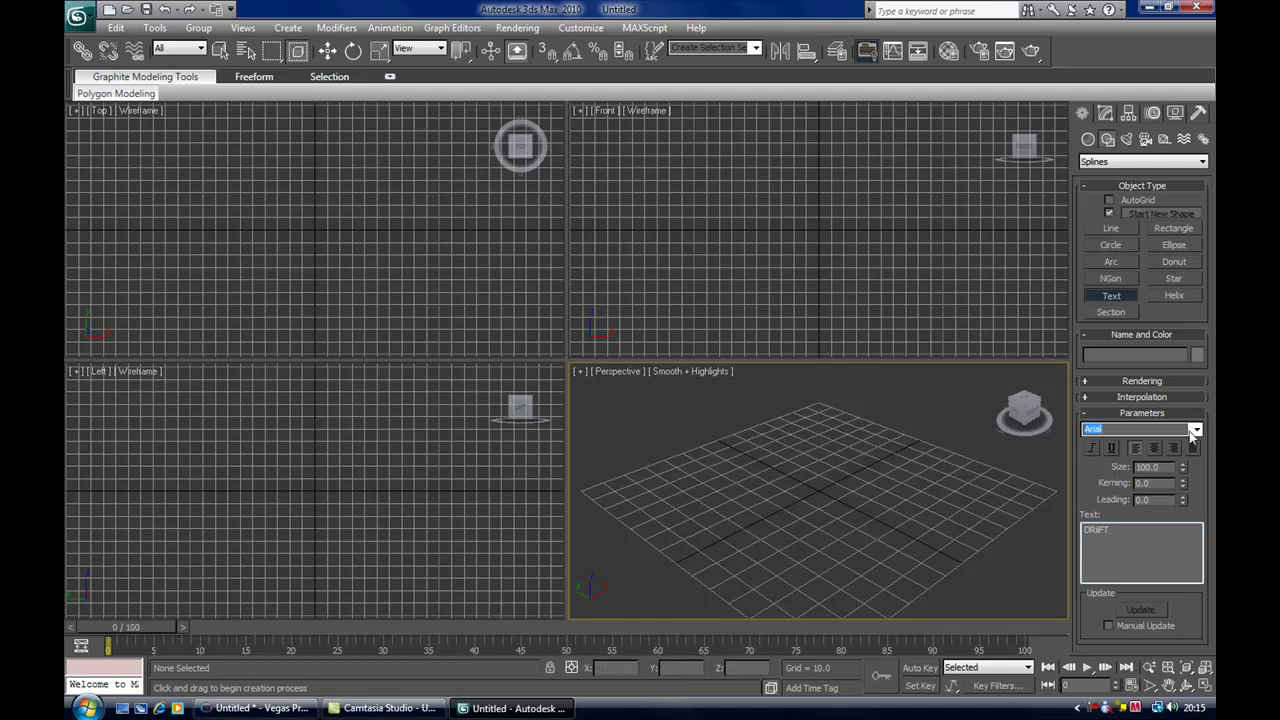
click(1195, 428)
scroll(1119, 206, up, 3)
scroll(1120, 210, up, 5)
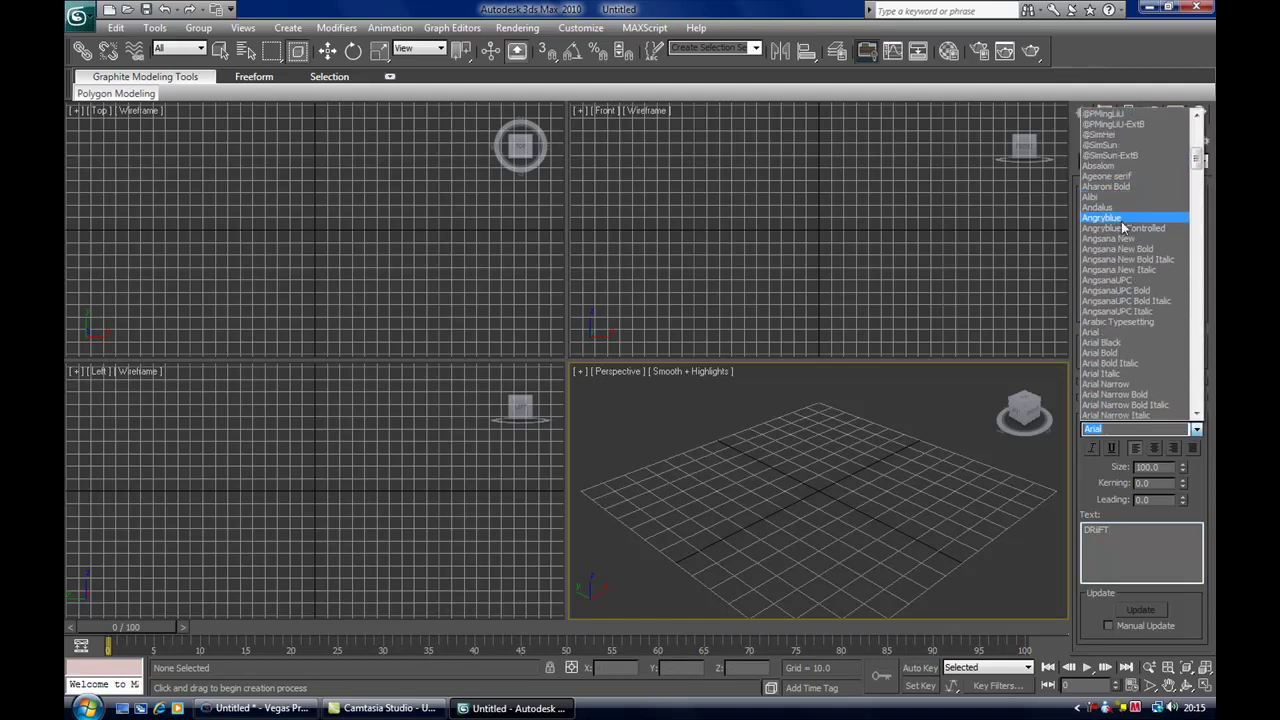
click(1110, 218)
click(1196, 428)
scroll(1129, 189, up, 5)
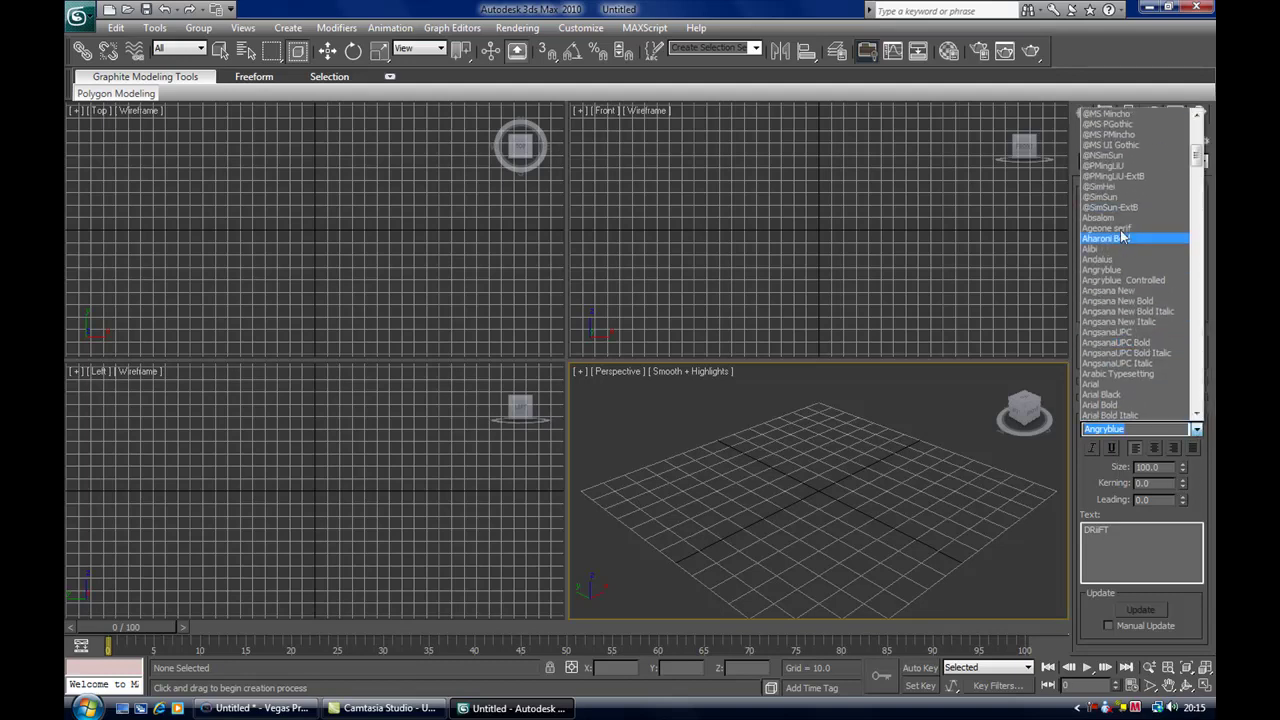
click(1110, 228)
click(811, 509)
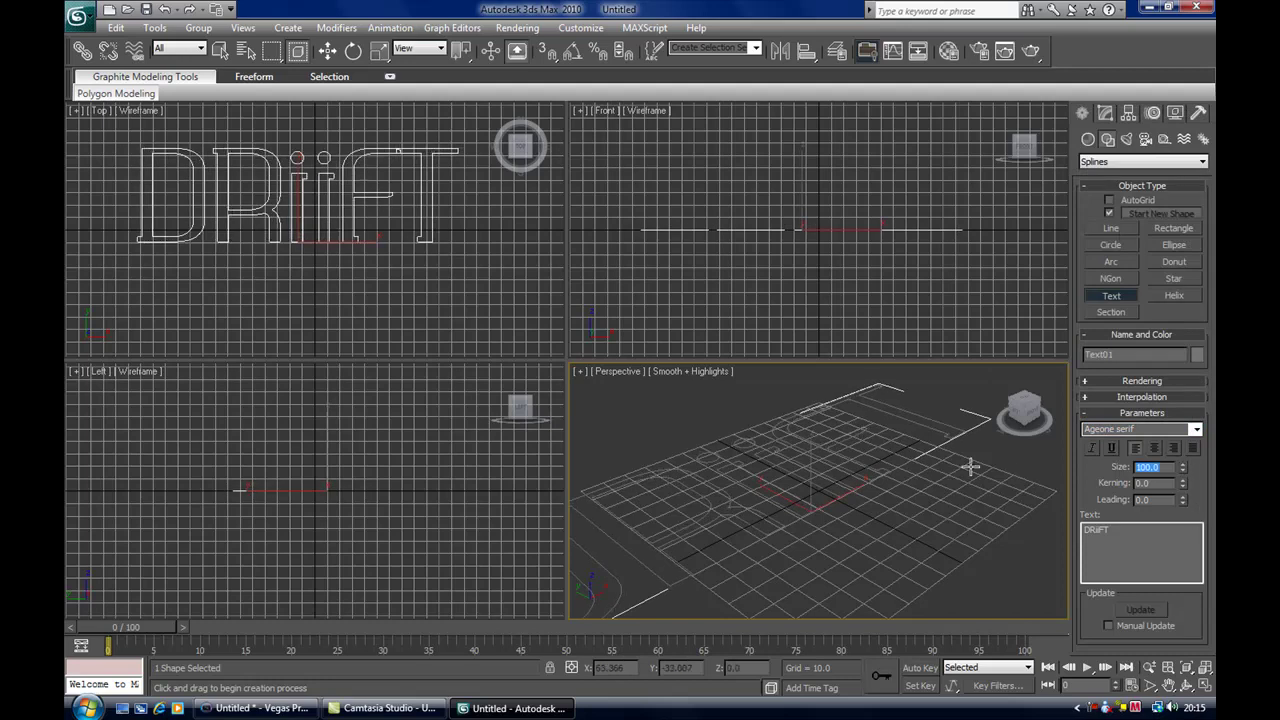
Step: Set the DRiiFT text size to 25
text(25)
key(Return)
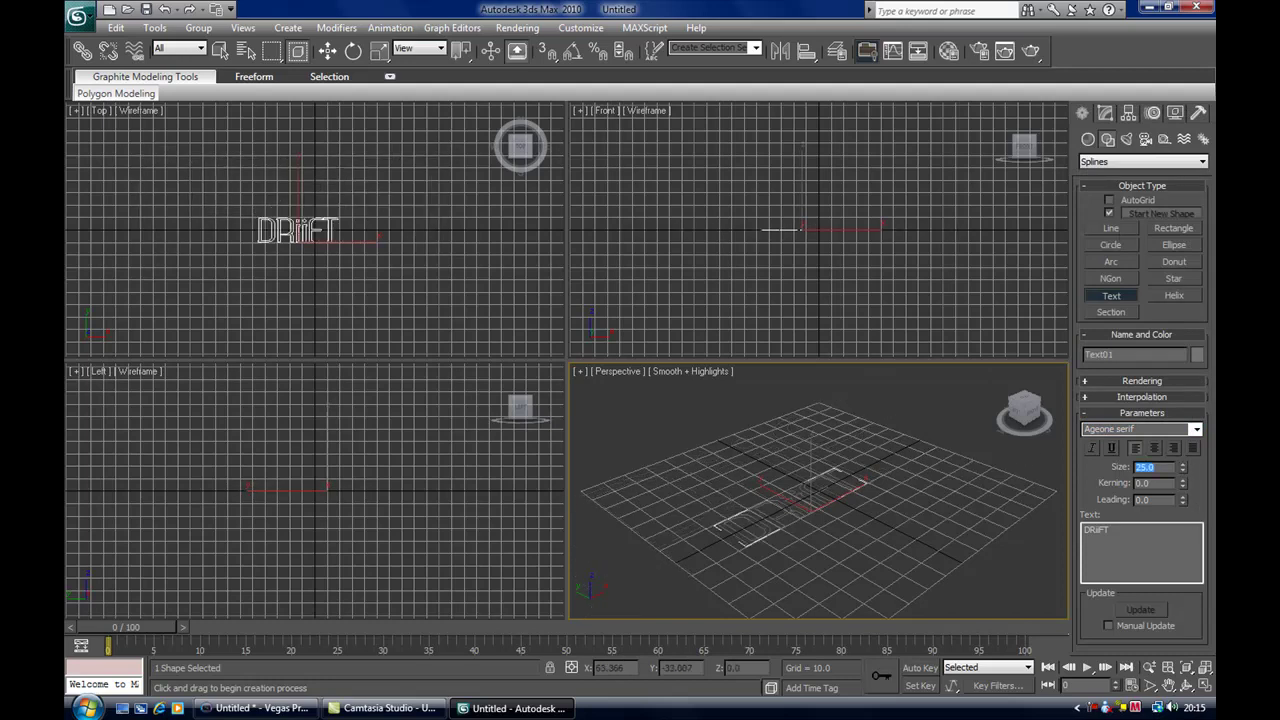
click(1128, 520)
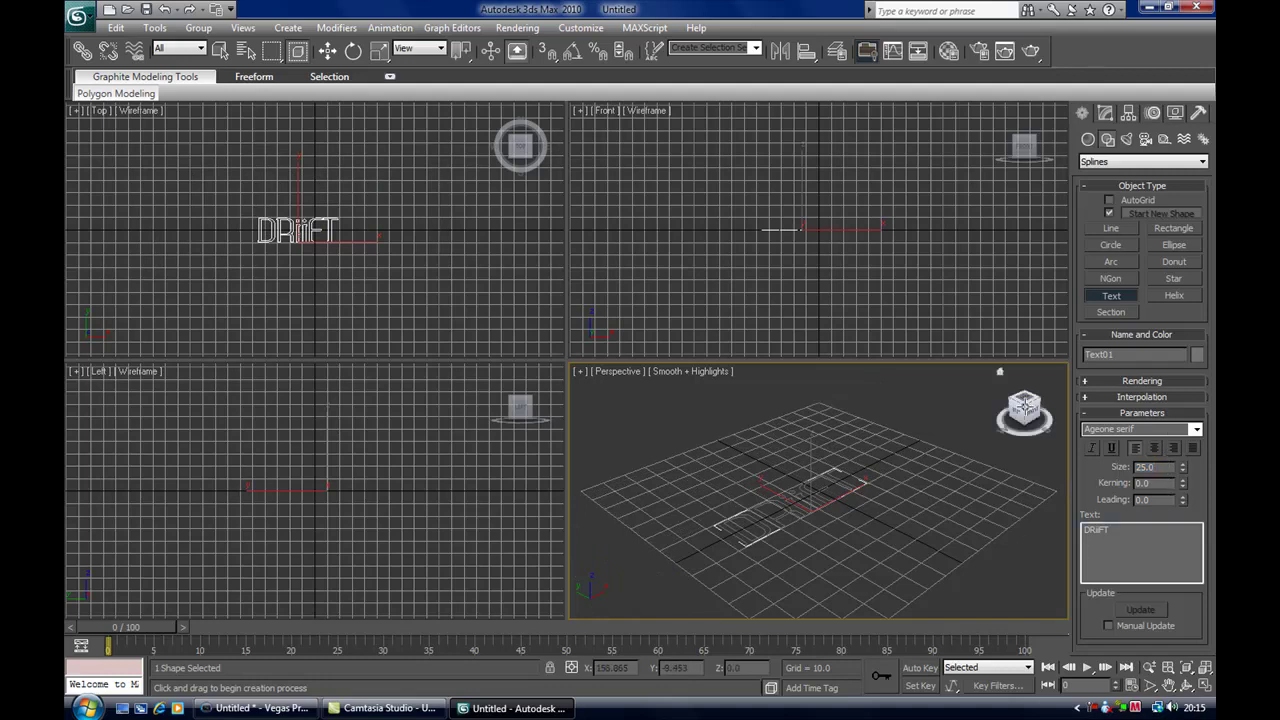
Step: Orbit, pan and zoom the Perspective view to frame the text face-on
drag(1023, 405, 1014, 406)
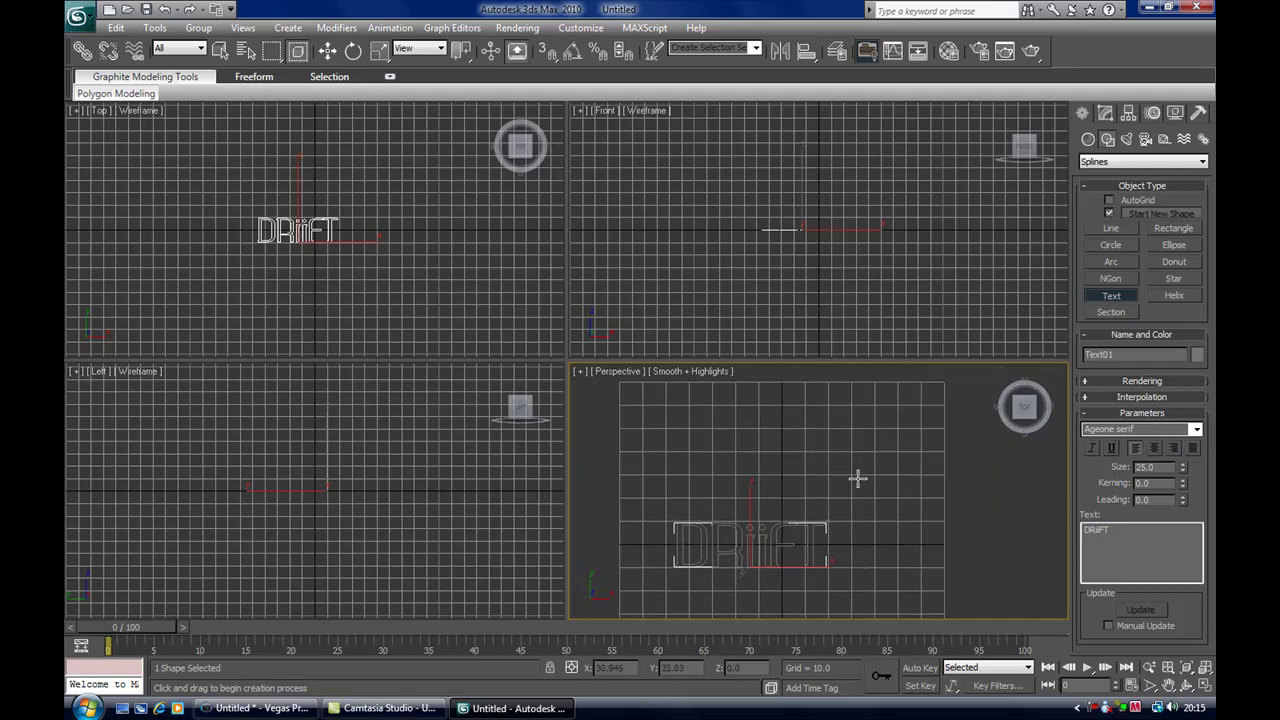
middle_drag(860, 472, 940, 421)
scroll(929, 427, up, 2)
scroll(891, 553, up, 5)
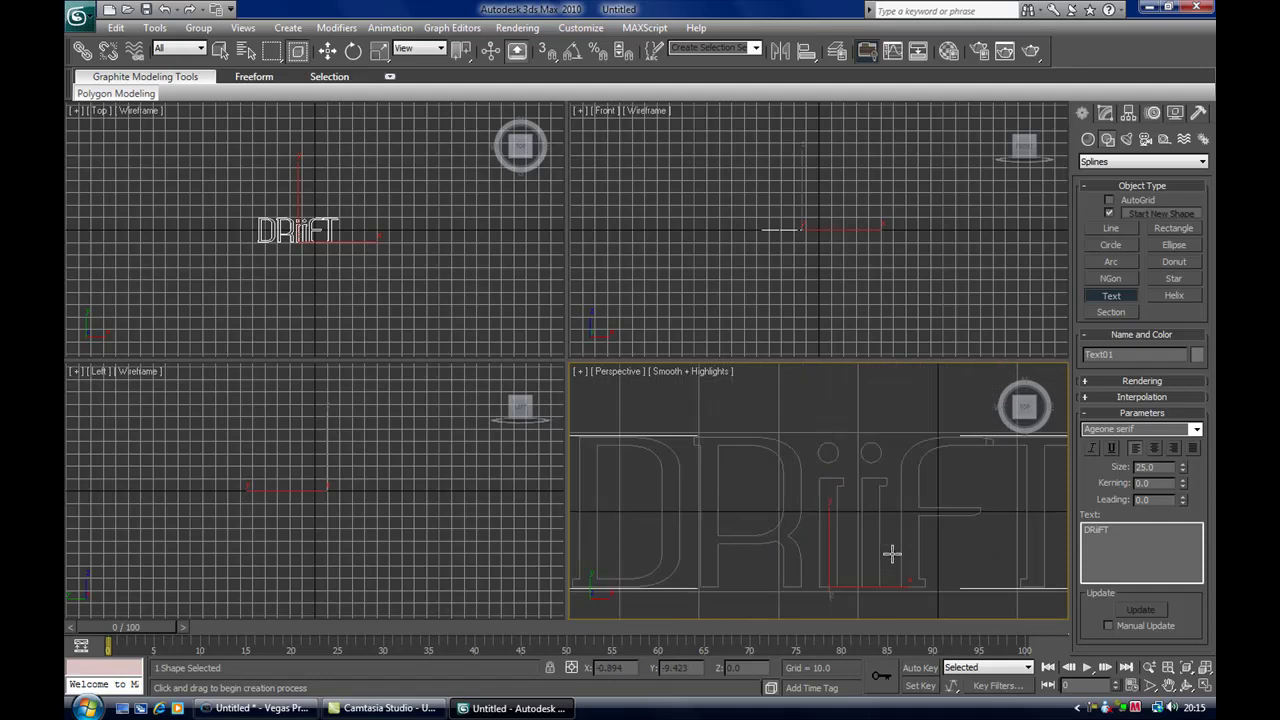
scroll(891, 553, down, 5)
scroll(891, 553, up, 3)
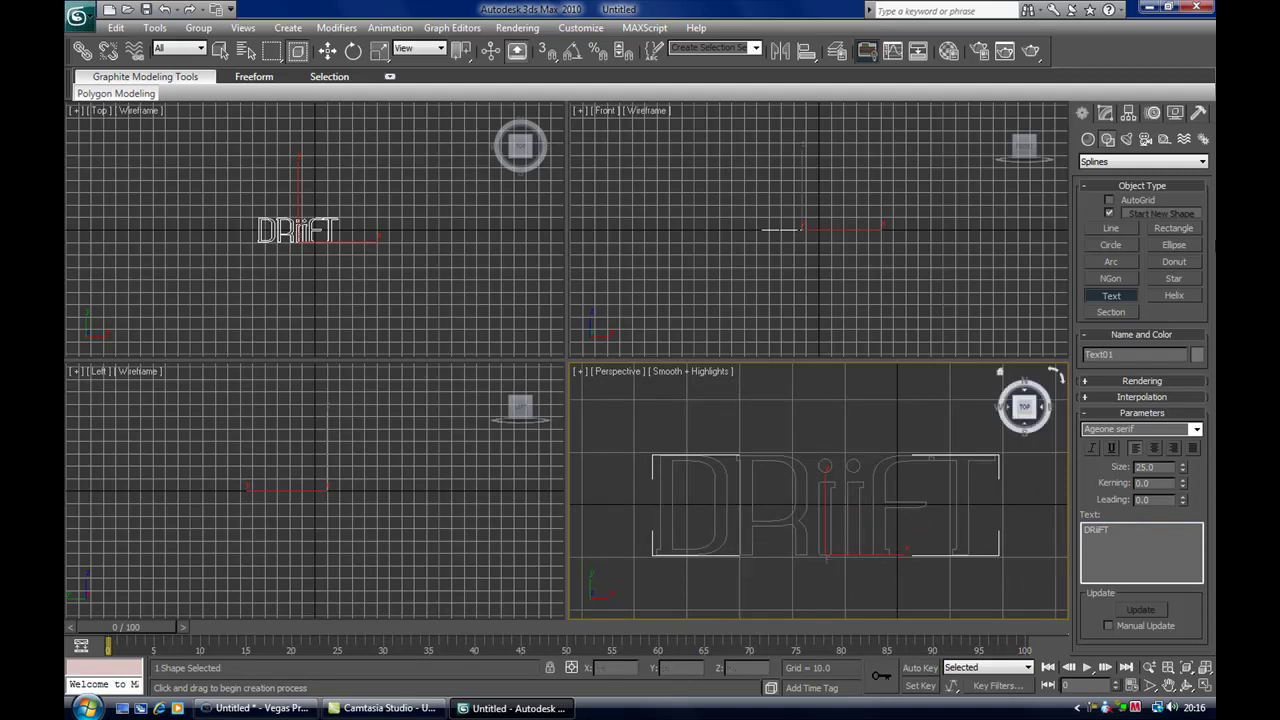
Step: Add a Bevel modifier to the text and set its Level 1 height to 8.5
click(1106, 114)
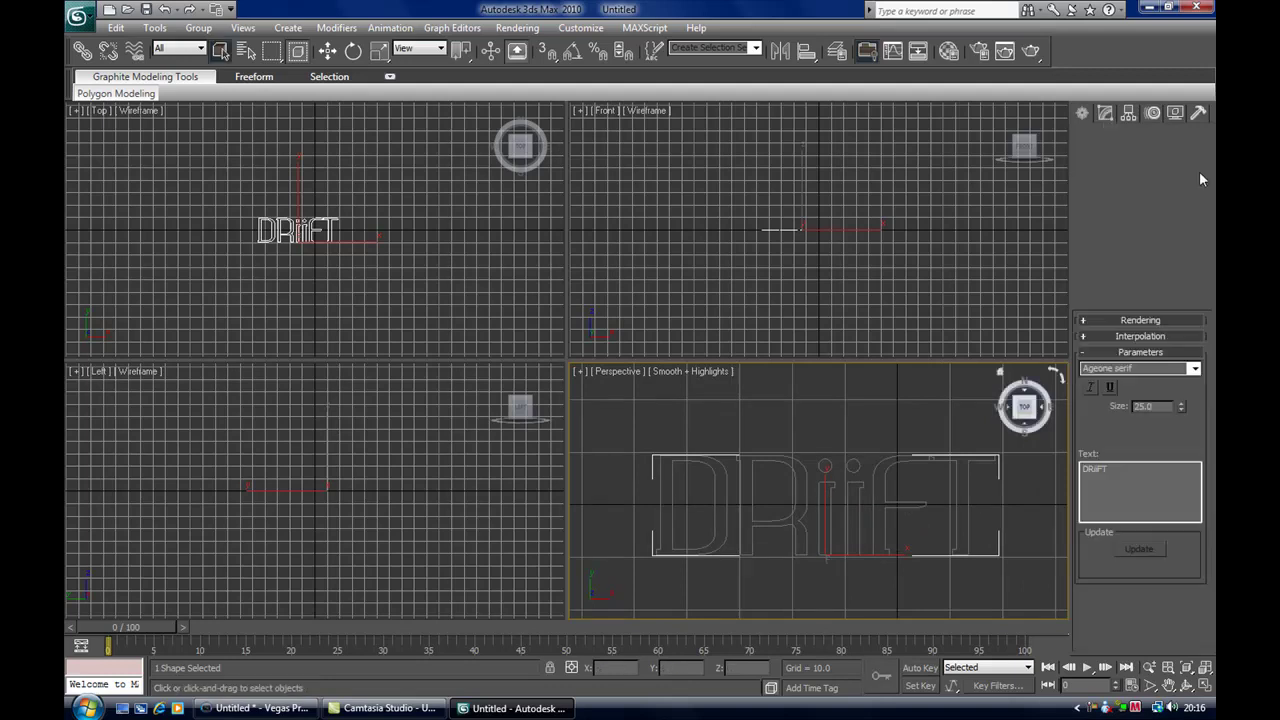
click(1202, 160)
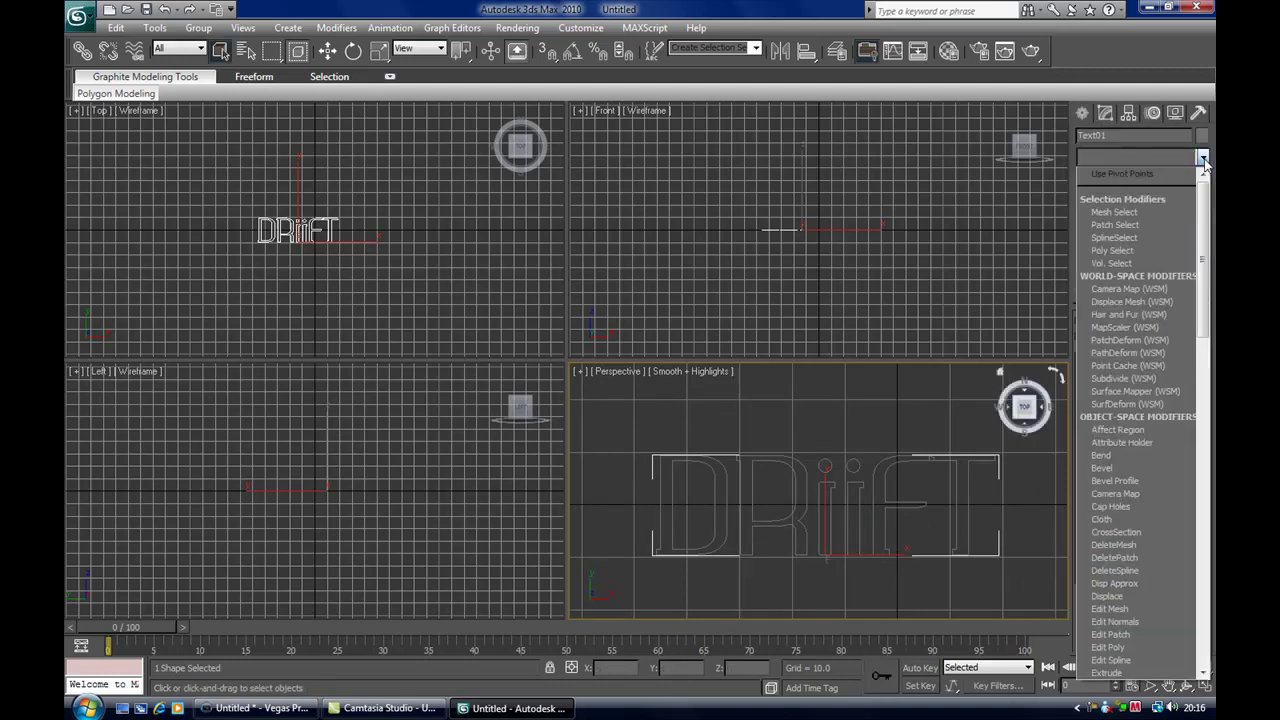
click(1108, 467)
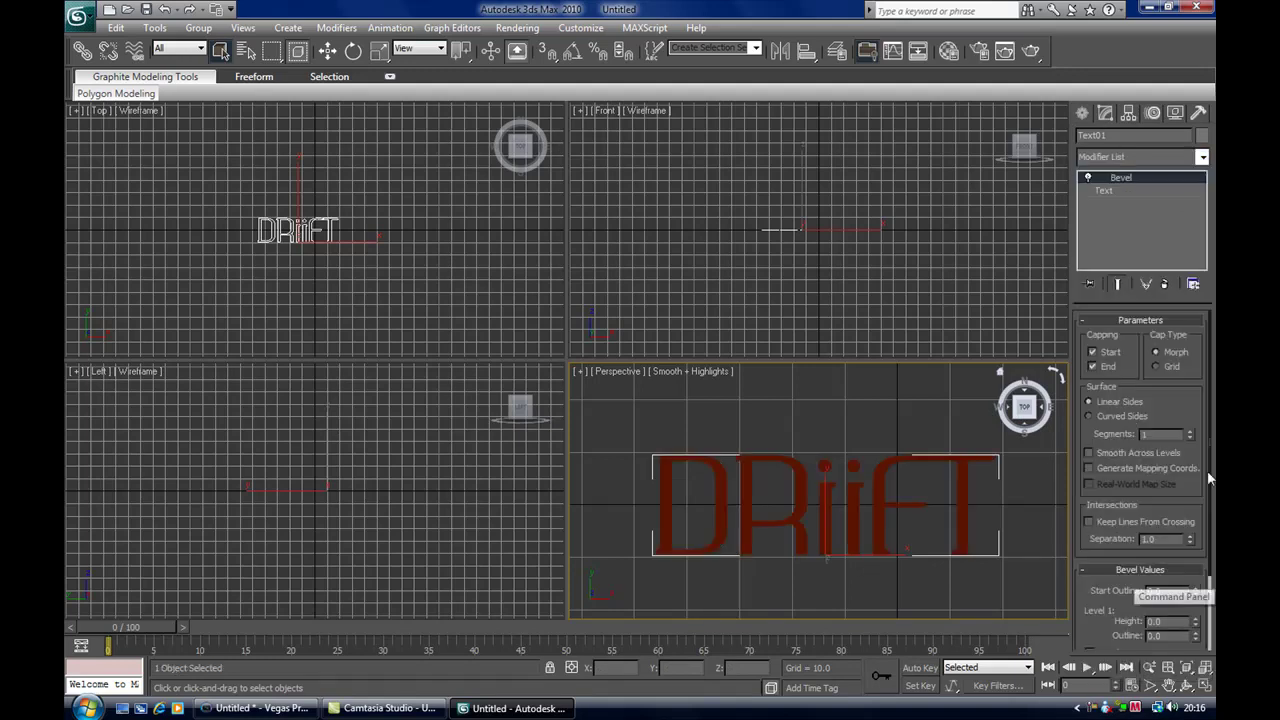
scroll(1200, 600, down, 3)
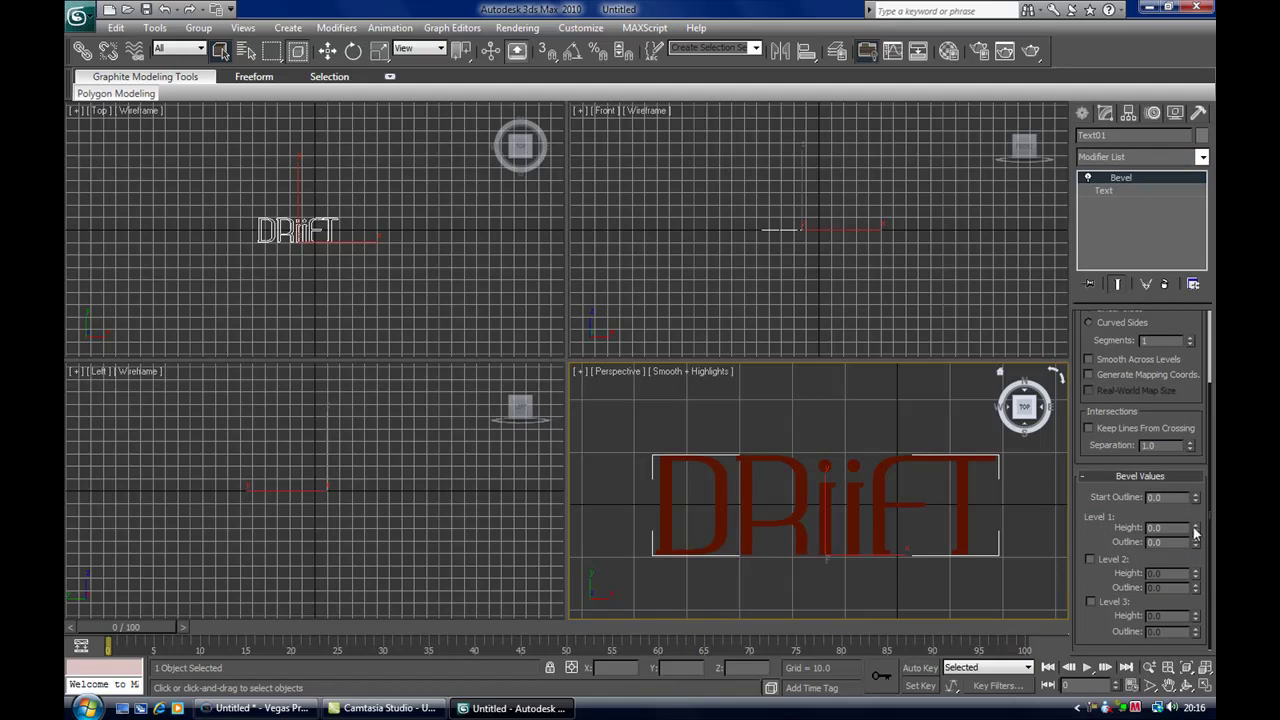
drag(1194, 527, 1192, 514)
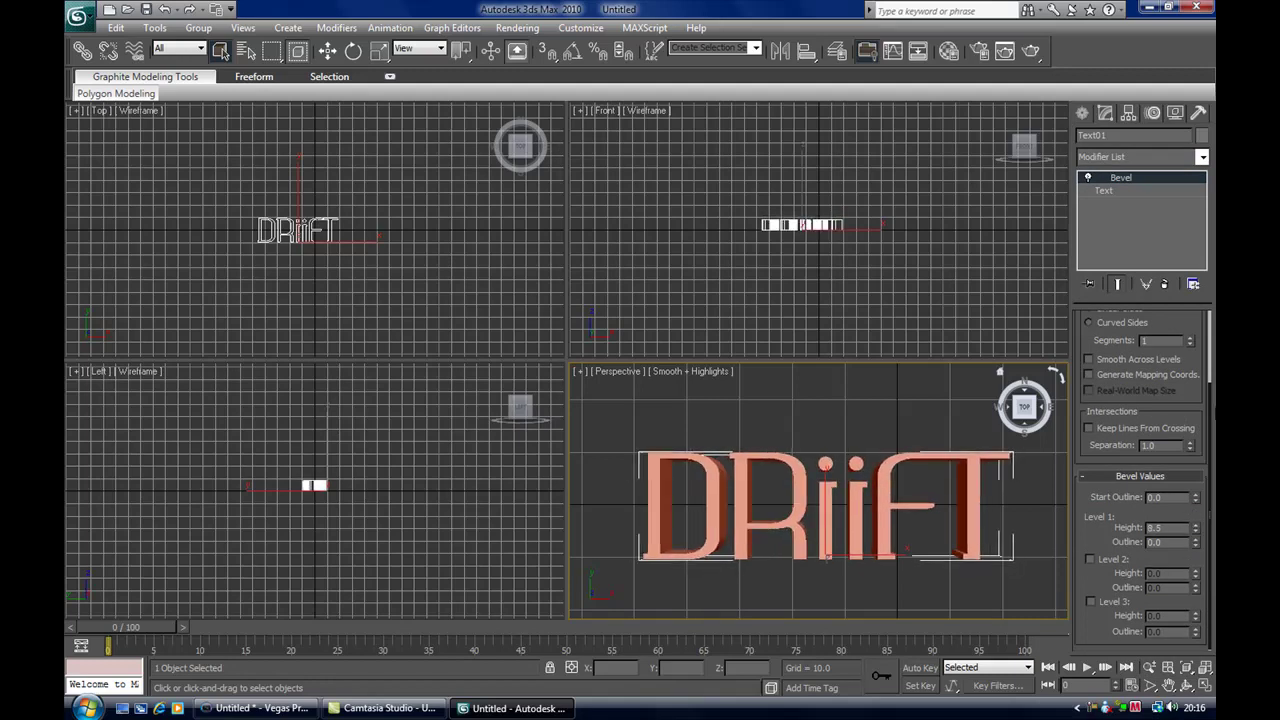
scroll(1204, 482, up, 3)
scroll(1177, 352, down, 3)
scroll(1103, 479, up, 2)
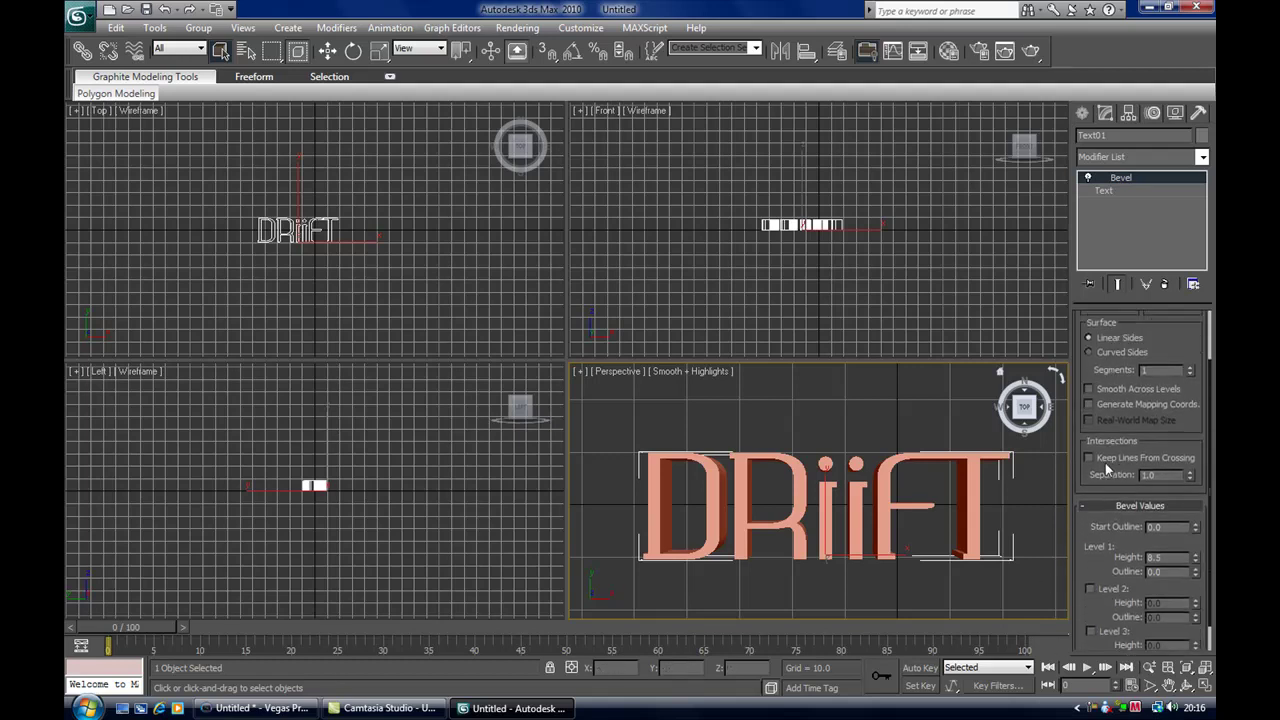
scroll(1103, 456, down, 1)
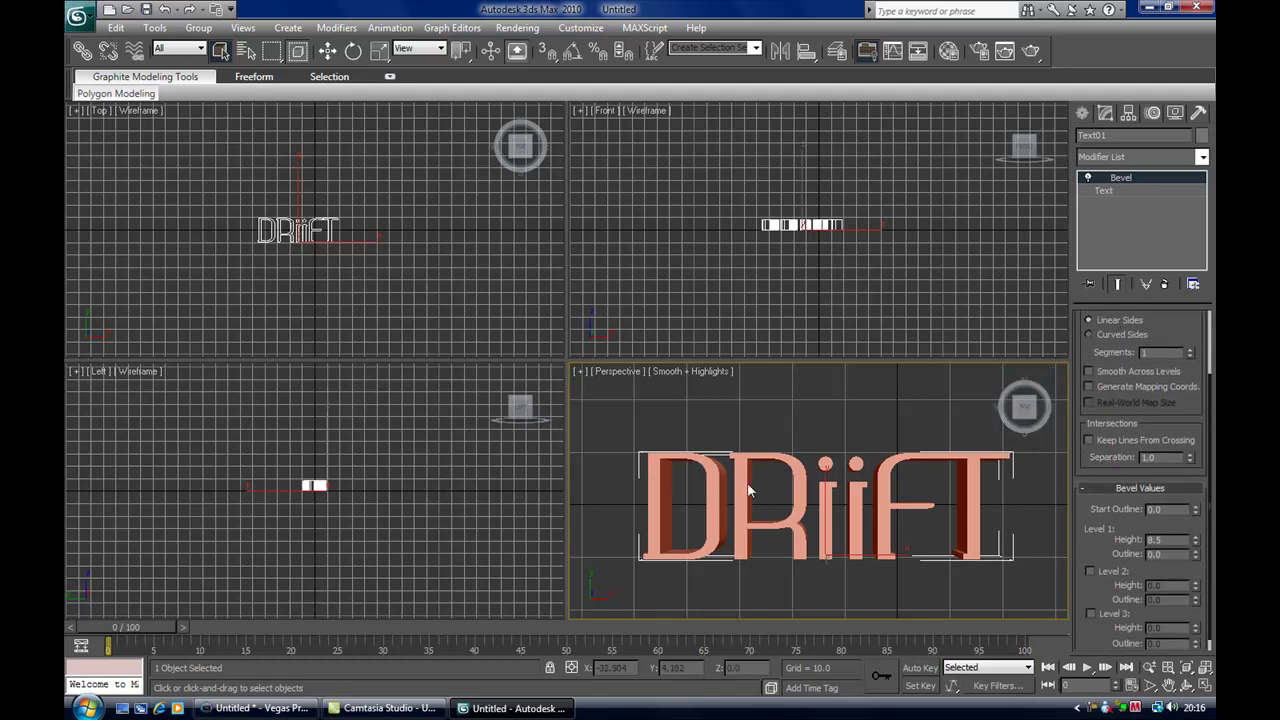
Step: Test-render the beveled letters, then orbit the Perspective view to look down on them
click(1031, 52)
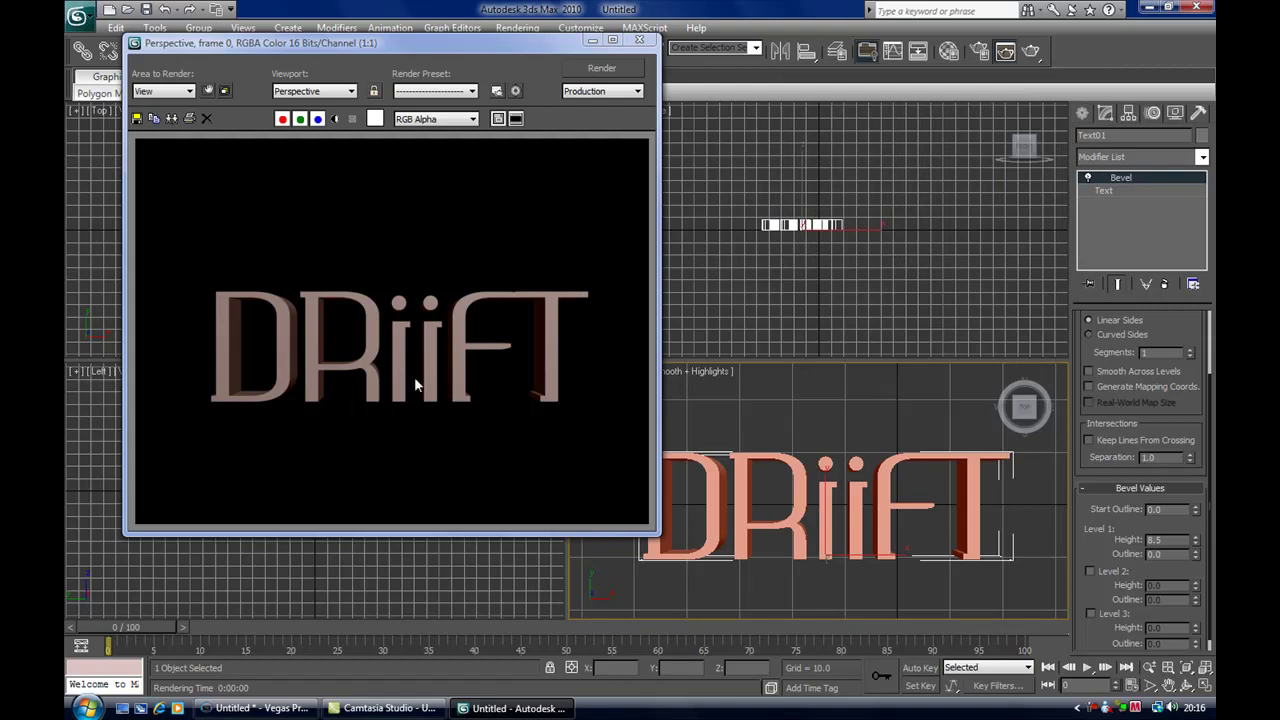
click(640, 40)
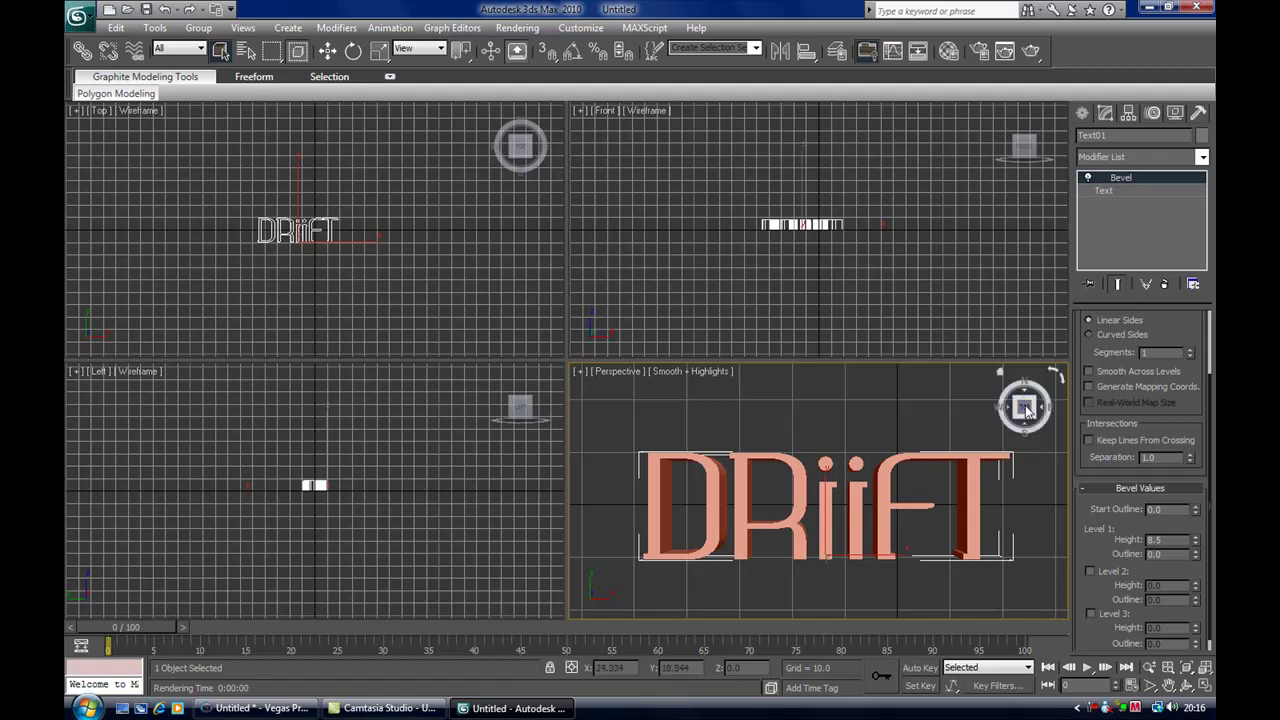
drag(1024, 405, 1030, 412)
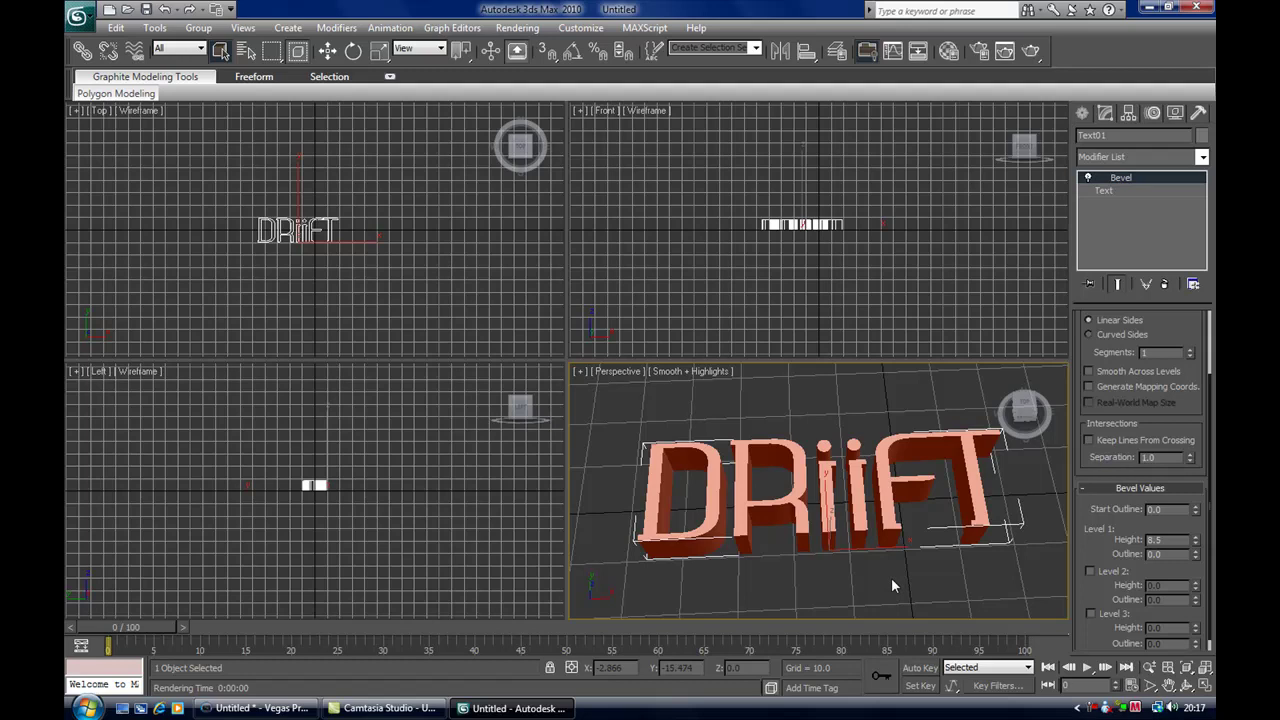
Step: In the Material Editor, set material 01 - Default's ambient and diffuse to red (235, 0, 28)
key(m)
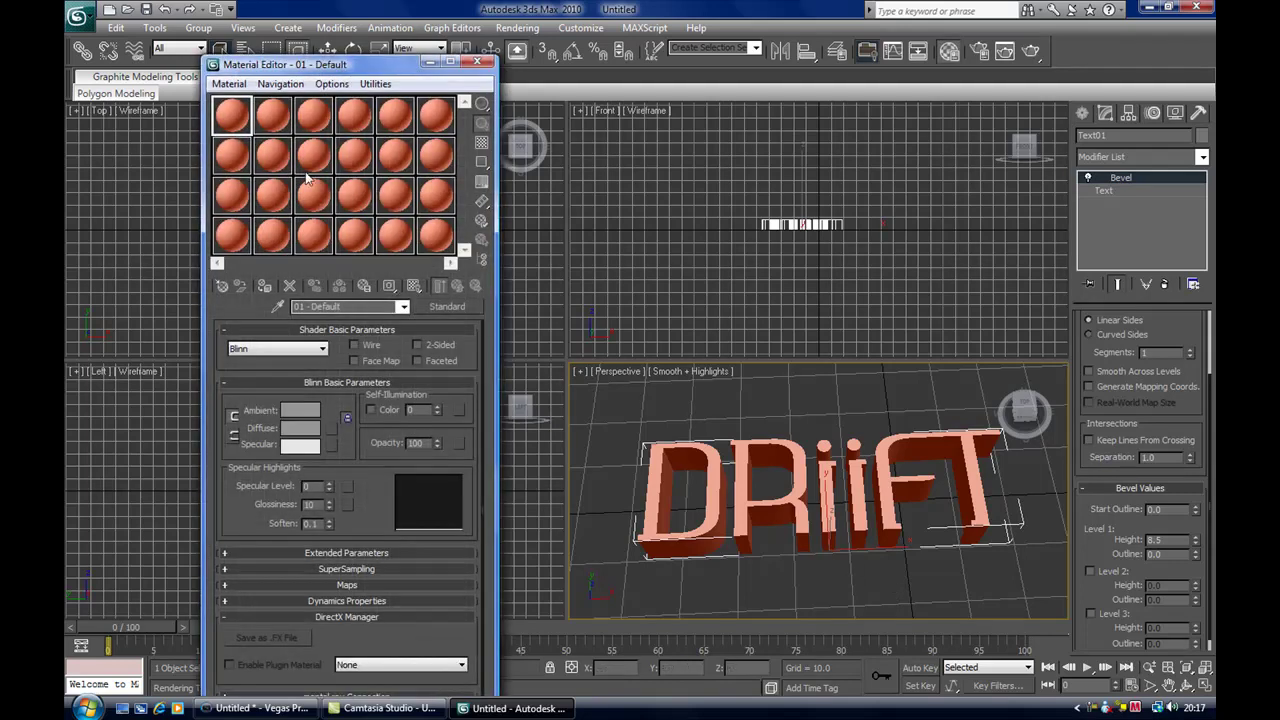
click(300, 410)
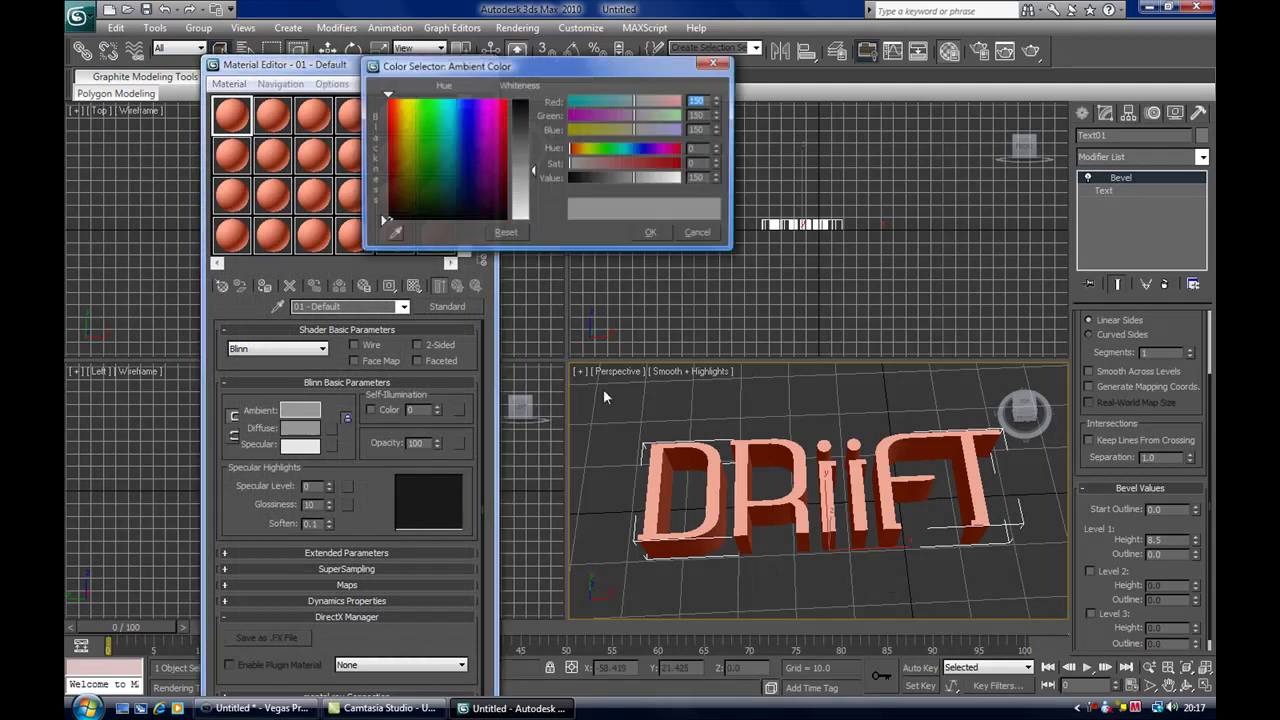
drag(471, 194, 553, 140)
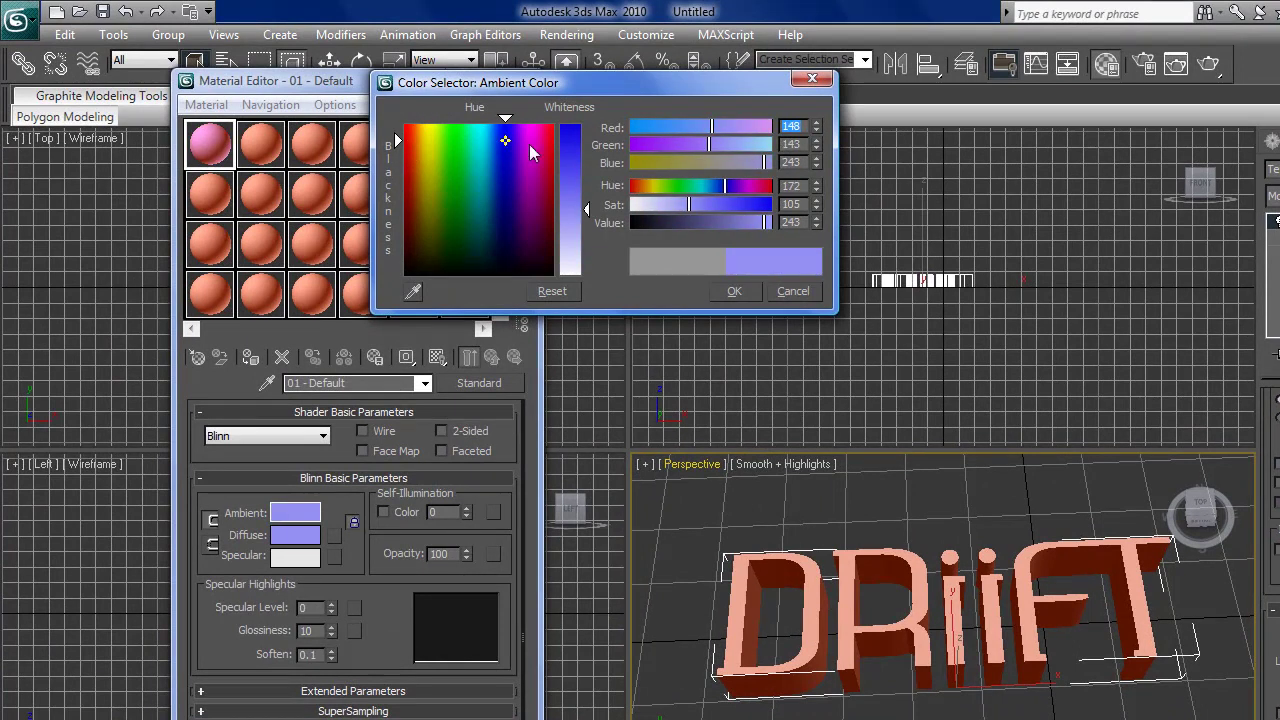
click(590, 132)
click(551, 137)
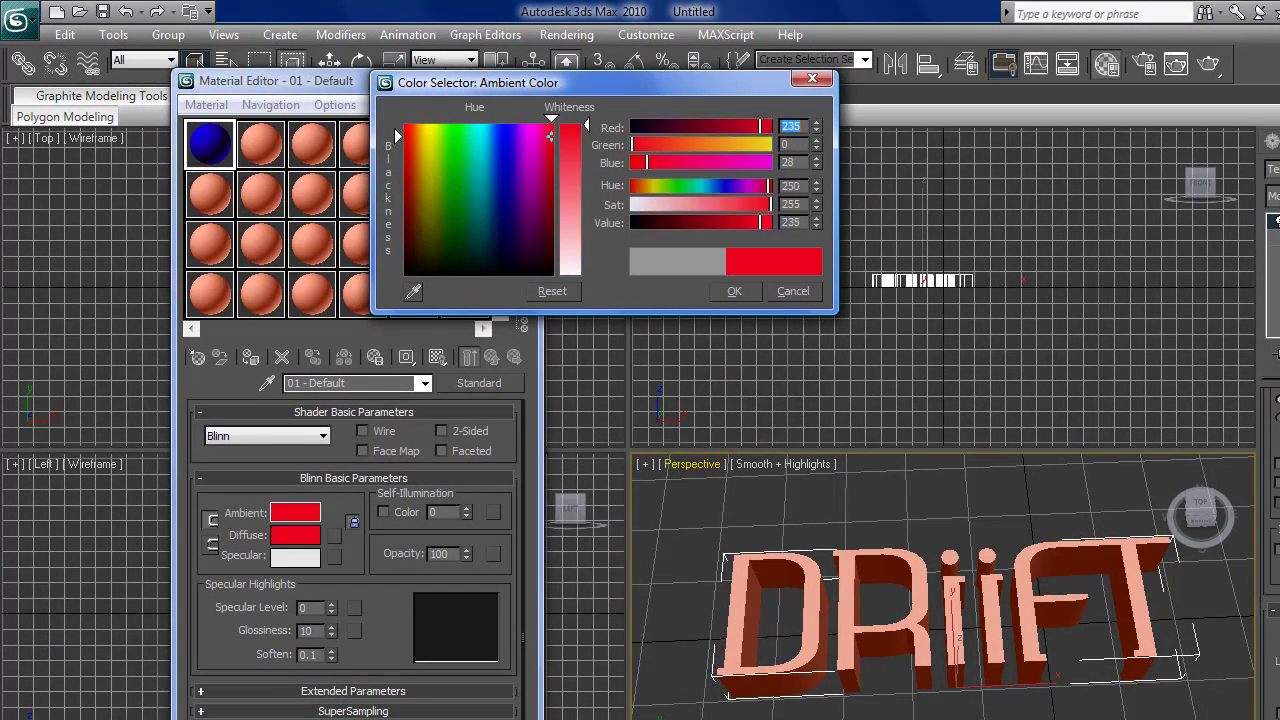
click(734, 291)
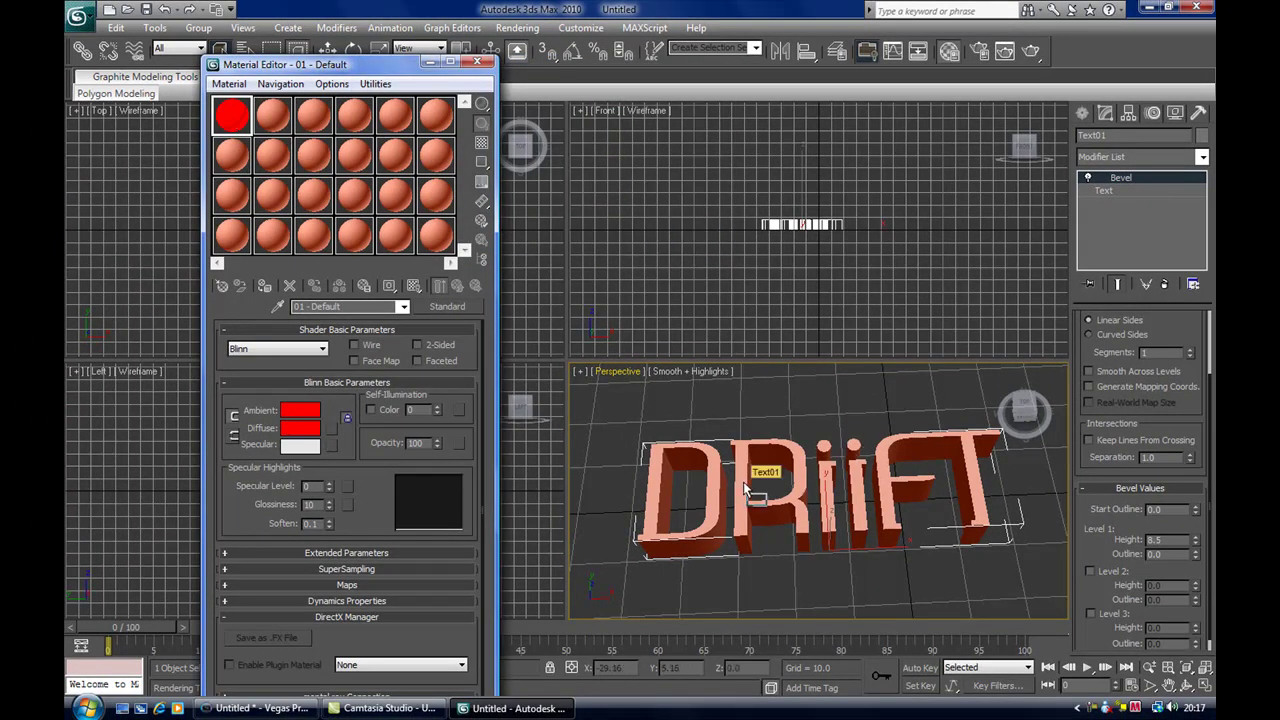
Step: Apply the red material to DRiiFT and test-render it from three orbited angles
drag(745, 488, 745, 488)
click(1031, 51)
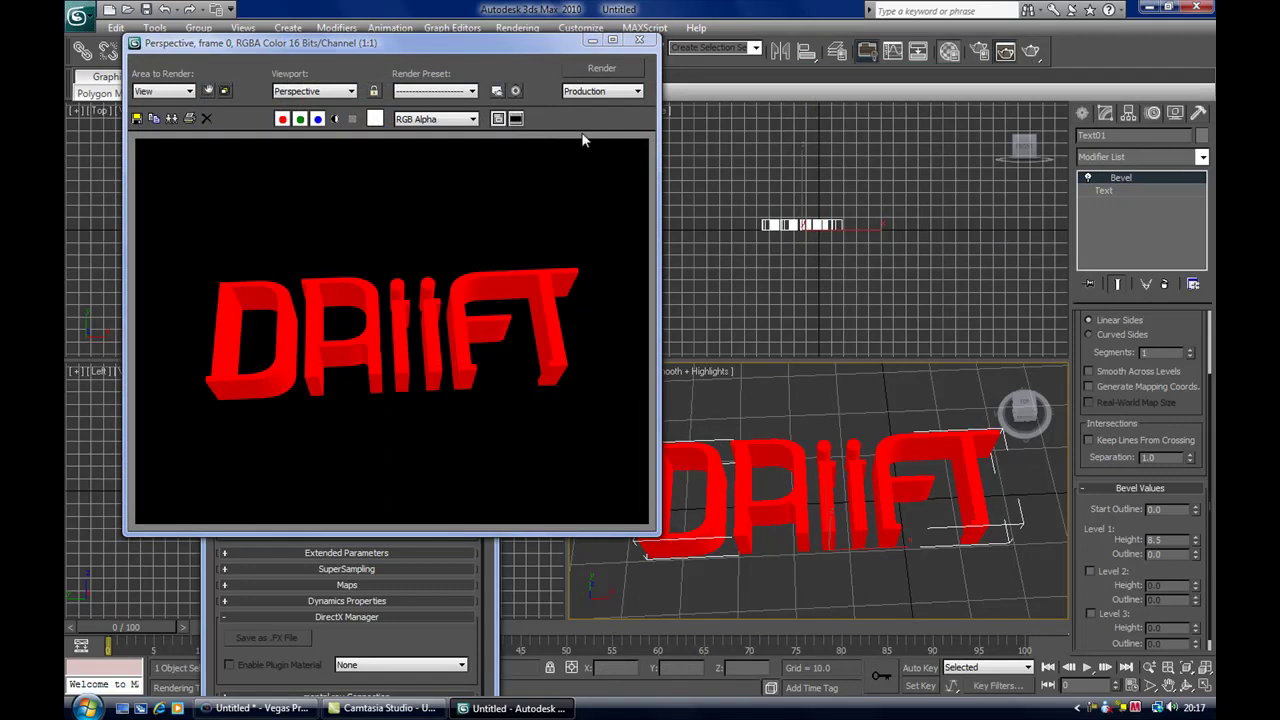
click(640, 40)
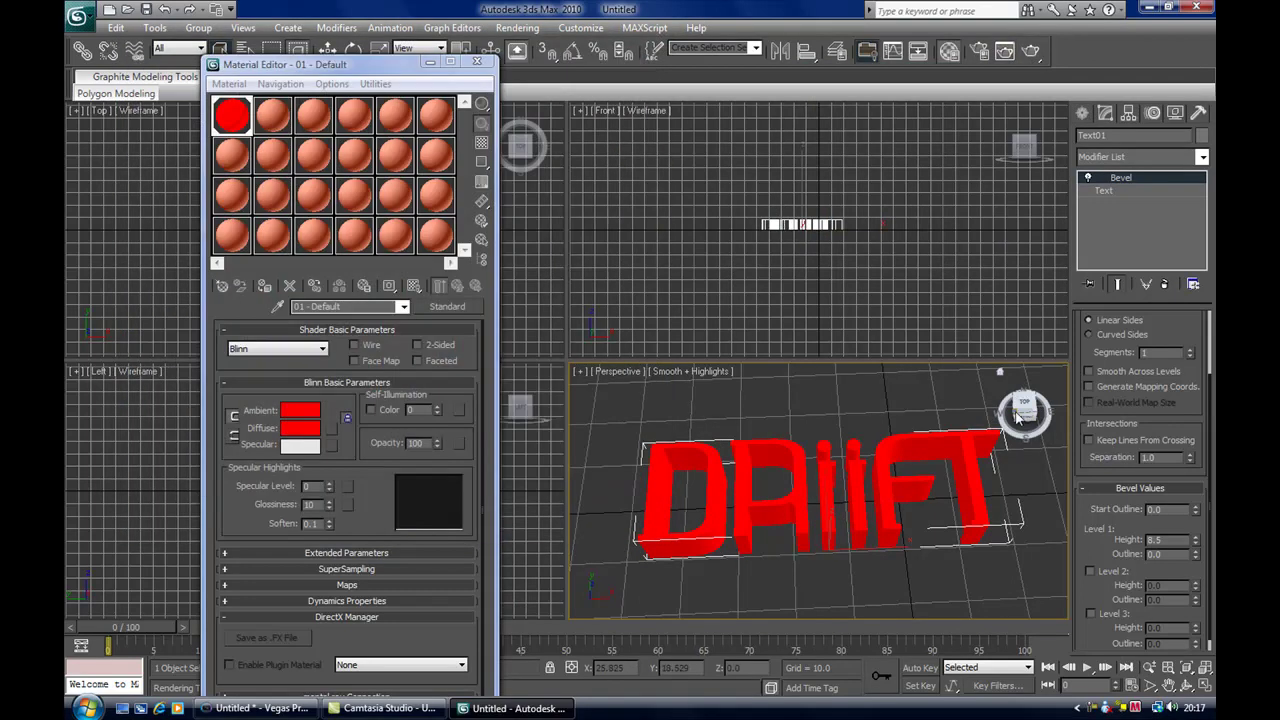
mouse_move(1018, 412)
mouse_down()
mouse_move(1018, 398)
mouse_move(1023, 408)
mouse_up()
click(1031, 50)
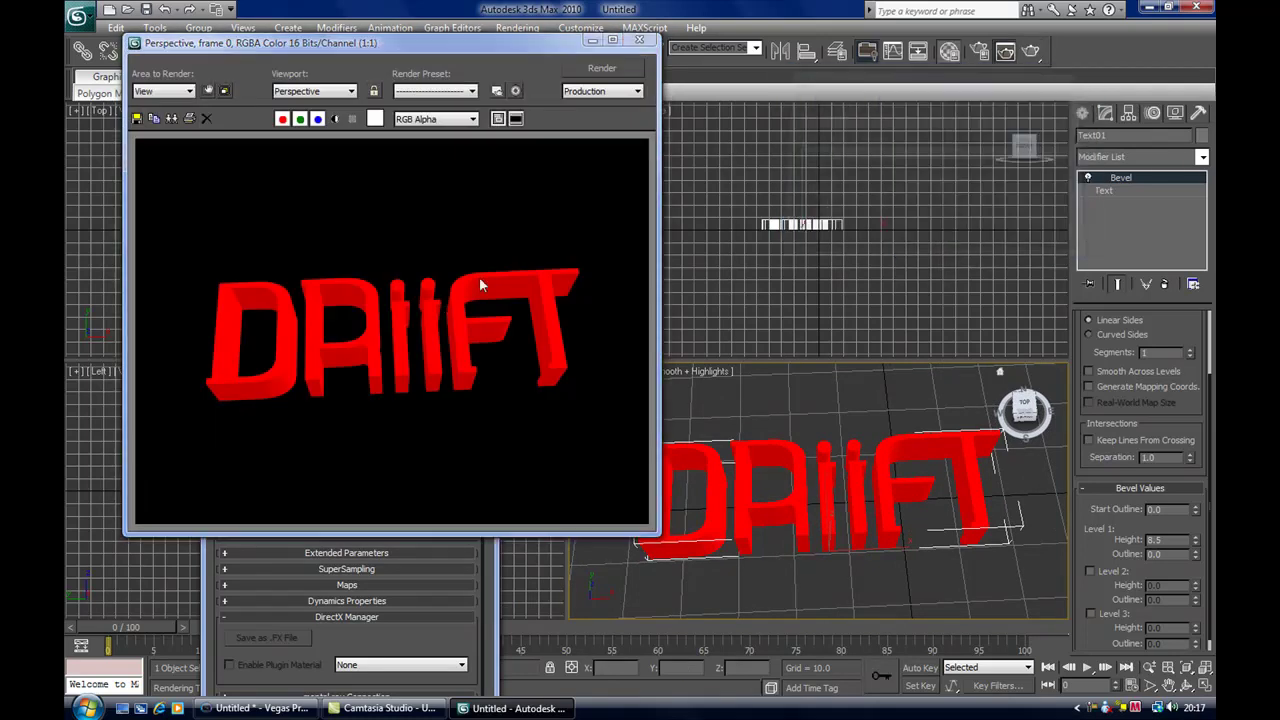
click(645, 38)
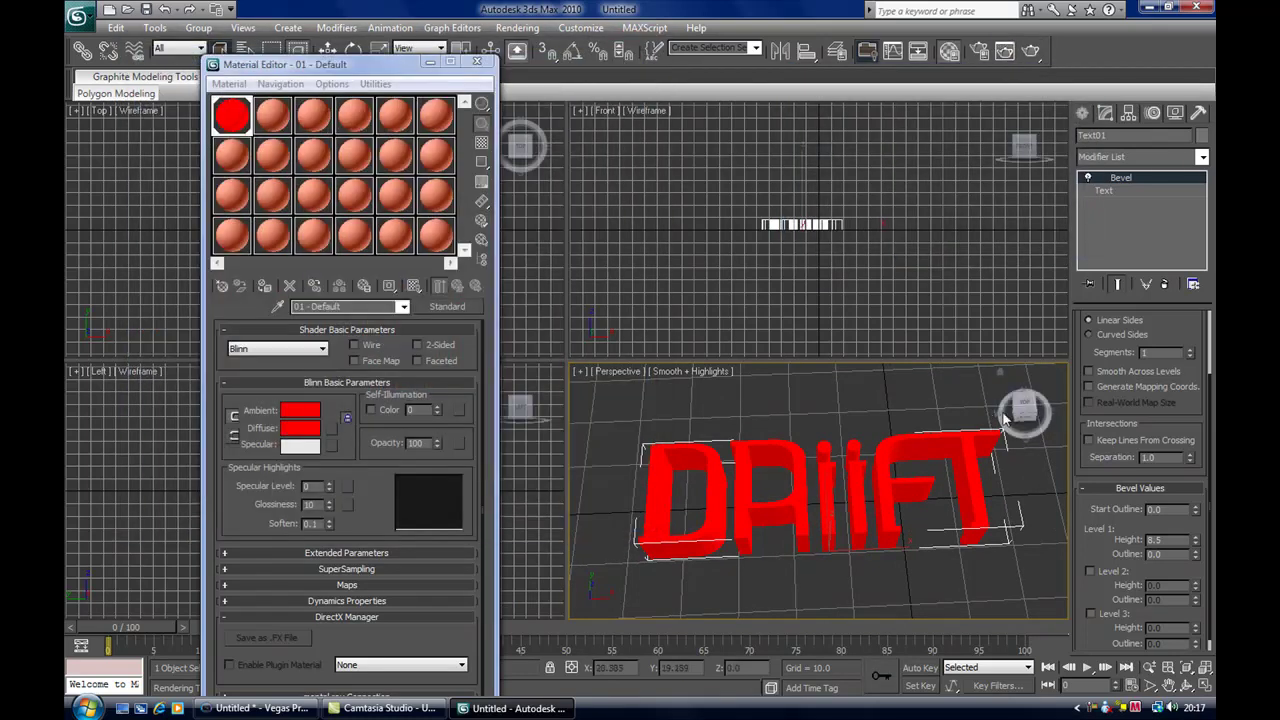
drag(1020, 410, 1056, 414)
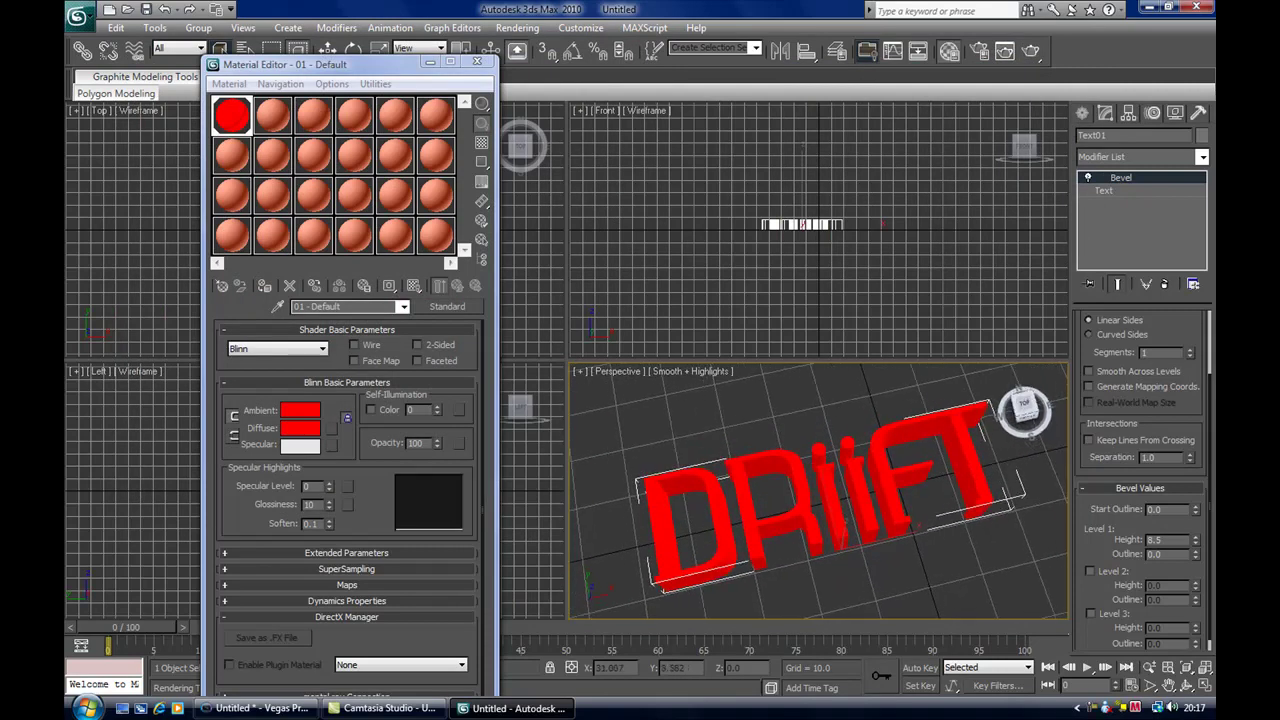
click(1033, 52)
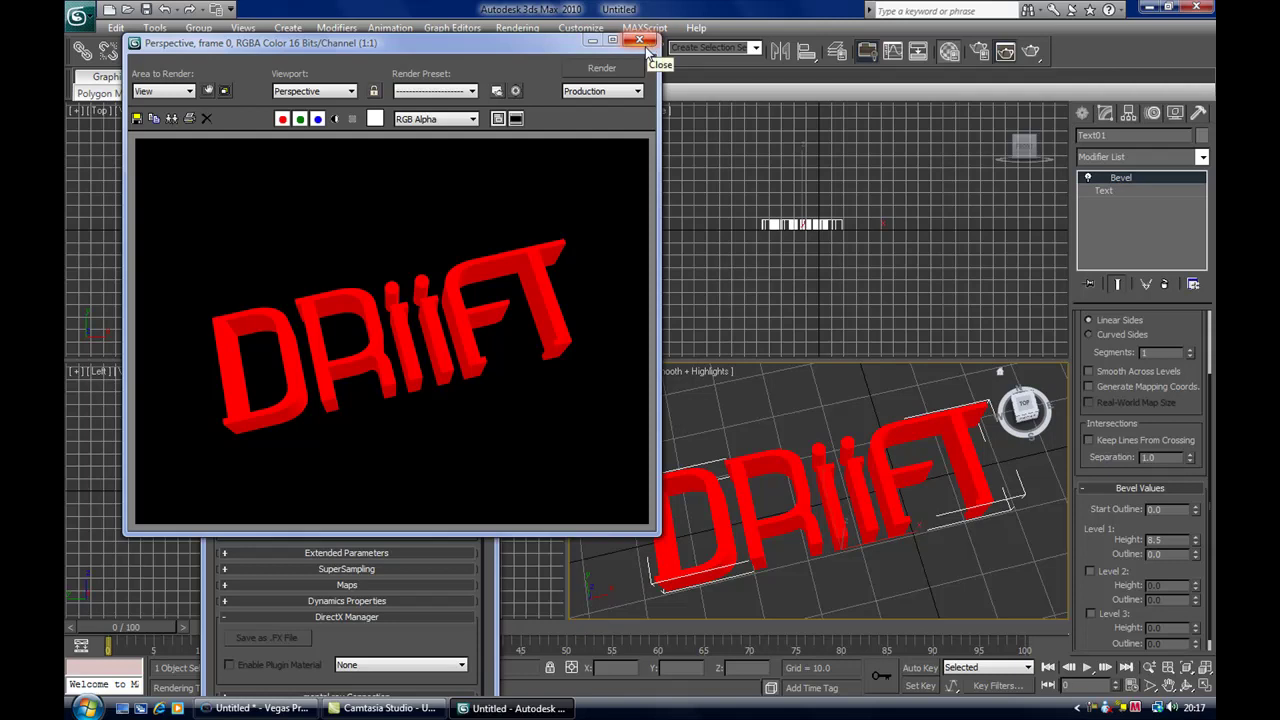
click(645, 44)
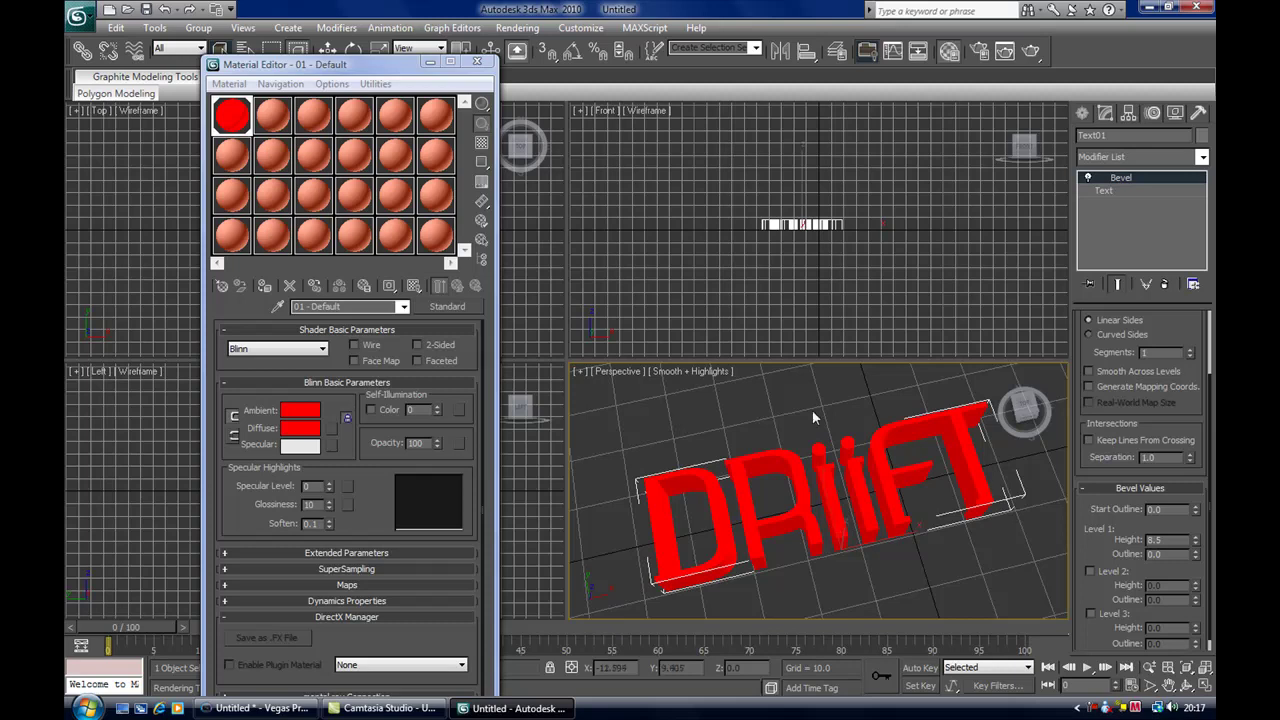
Step: Close the Material Editor and create Camera01 from the current Perspective view
click(477, 62)
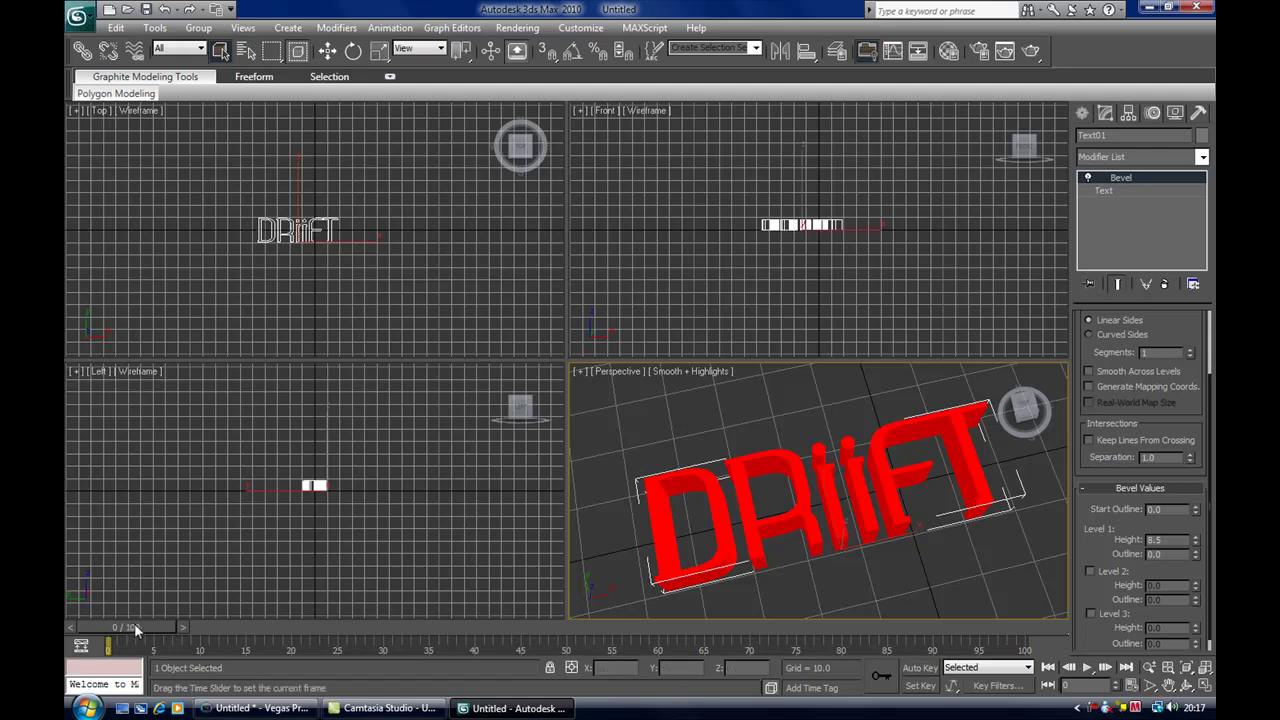
click(287, 28)
mouse_move(333, 276)
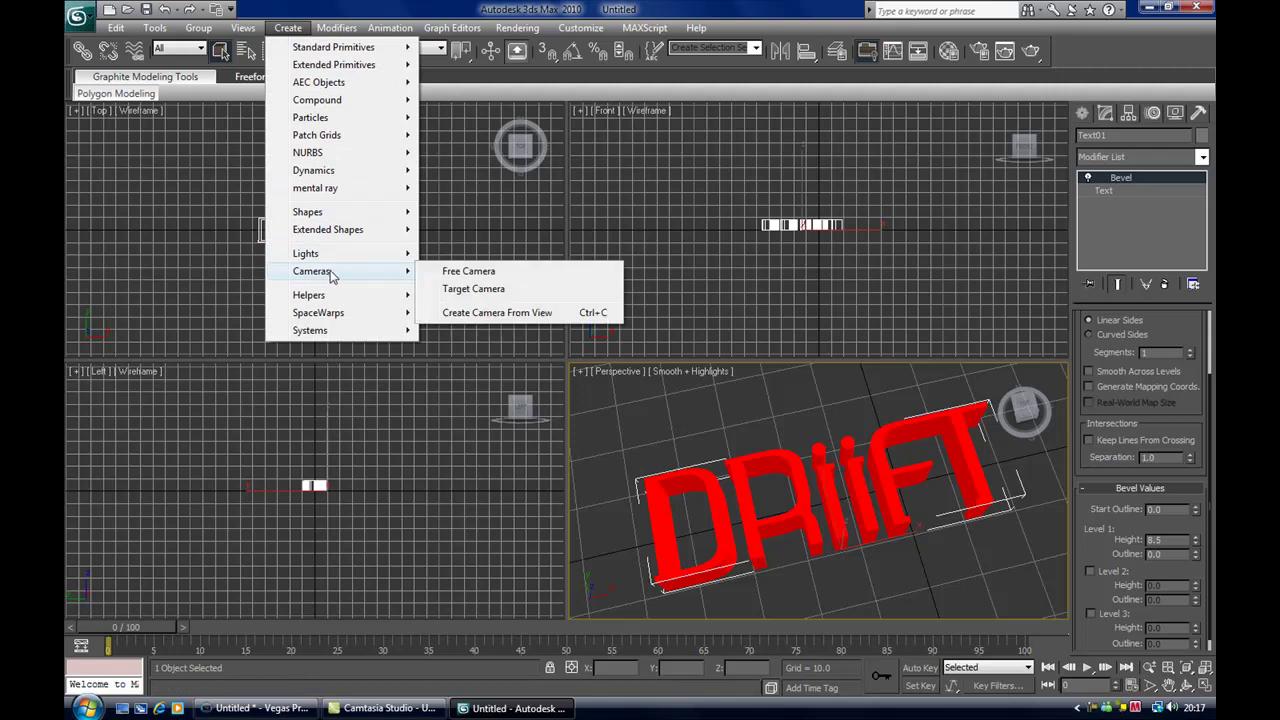
click(558, 314)
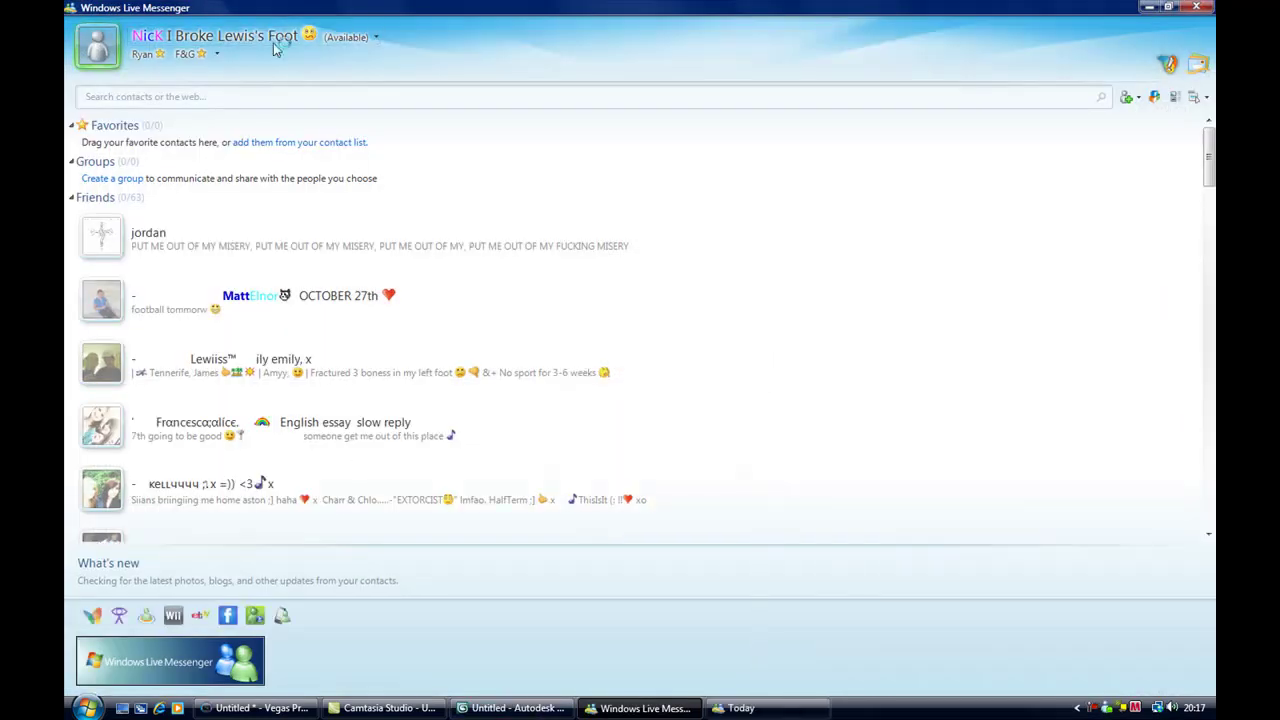
Step: Sign out of Windows Live Messenger and close its window
click(284, 42)
click(220, 140)
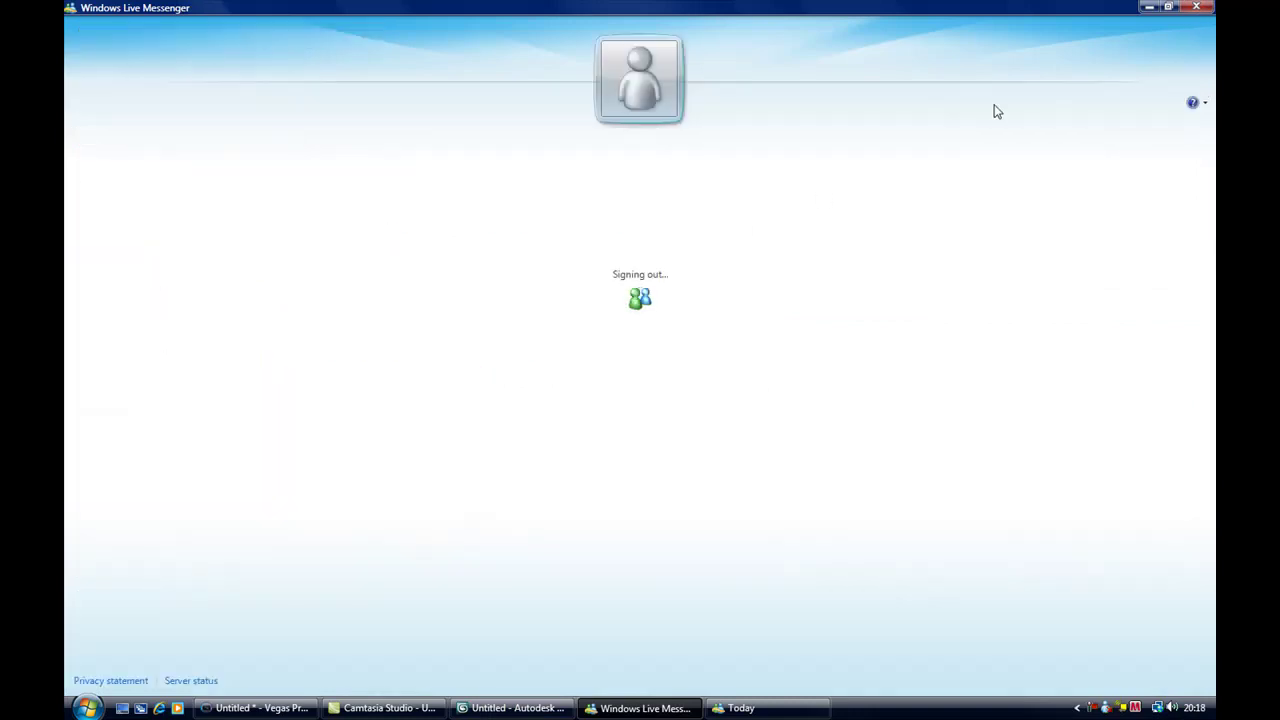
click(1196, 7)
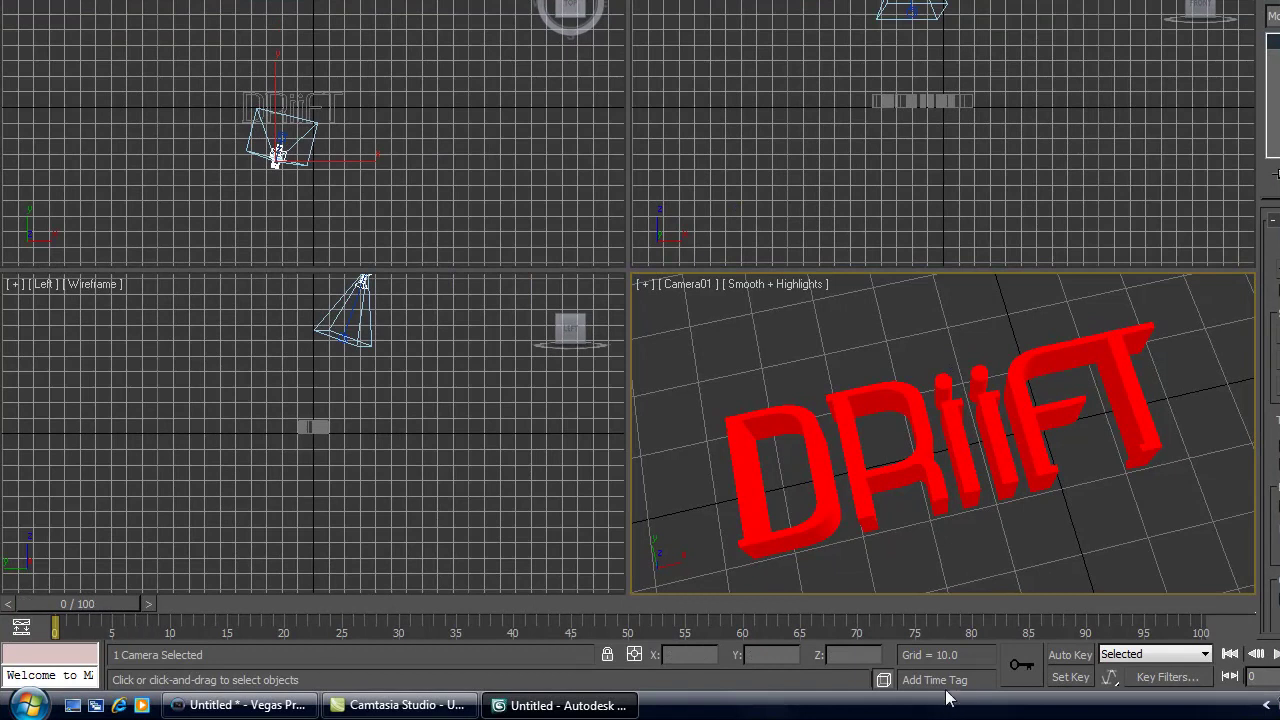
Step: With Auto Key on, narrow Camera01's field of view for a tight close-up of the letters
click(1078, 657)
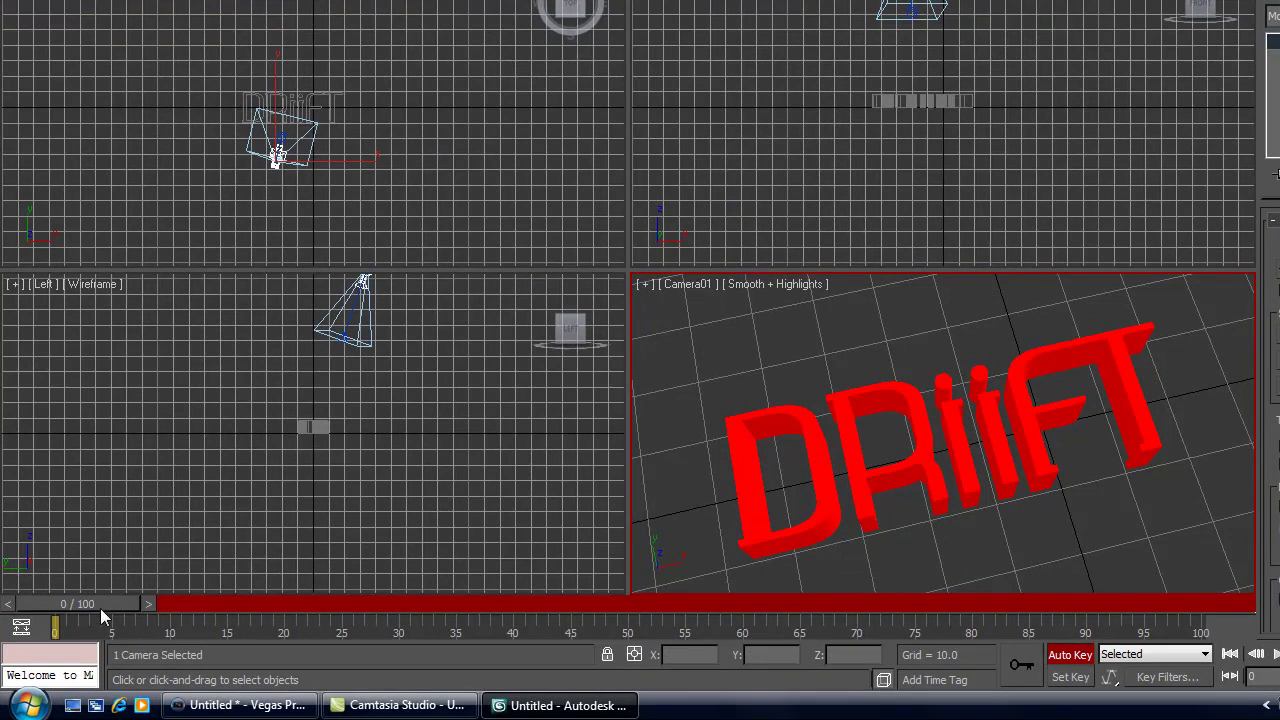
drag(130, 610, 265, 600)
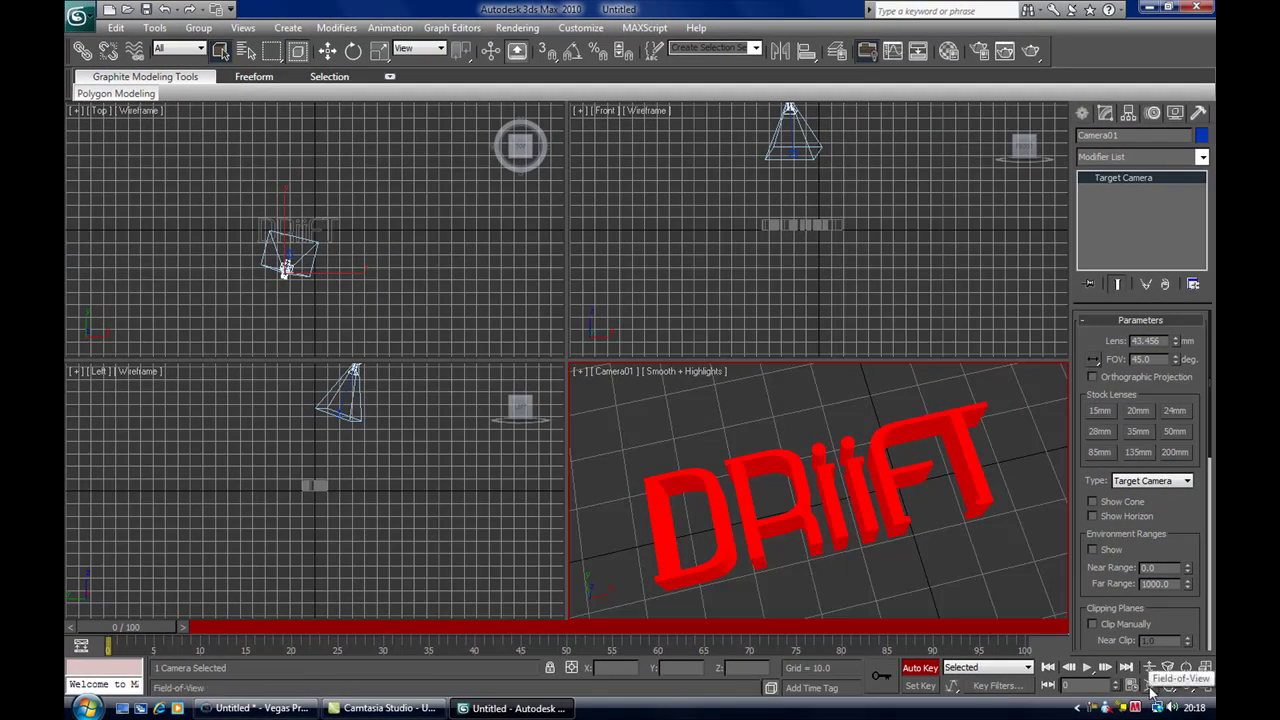
click(1149, 688)
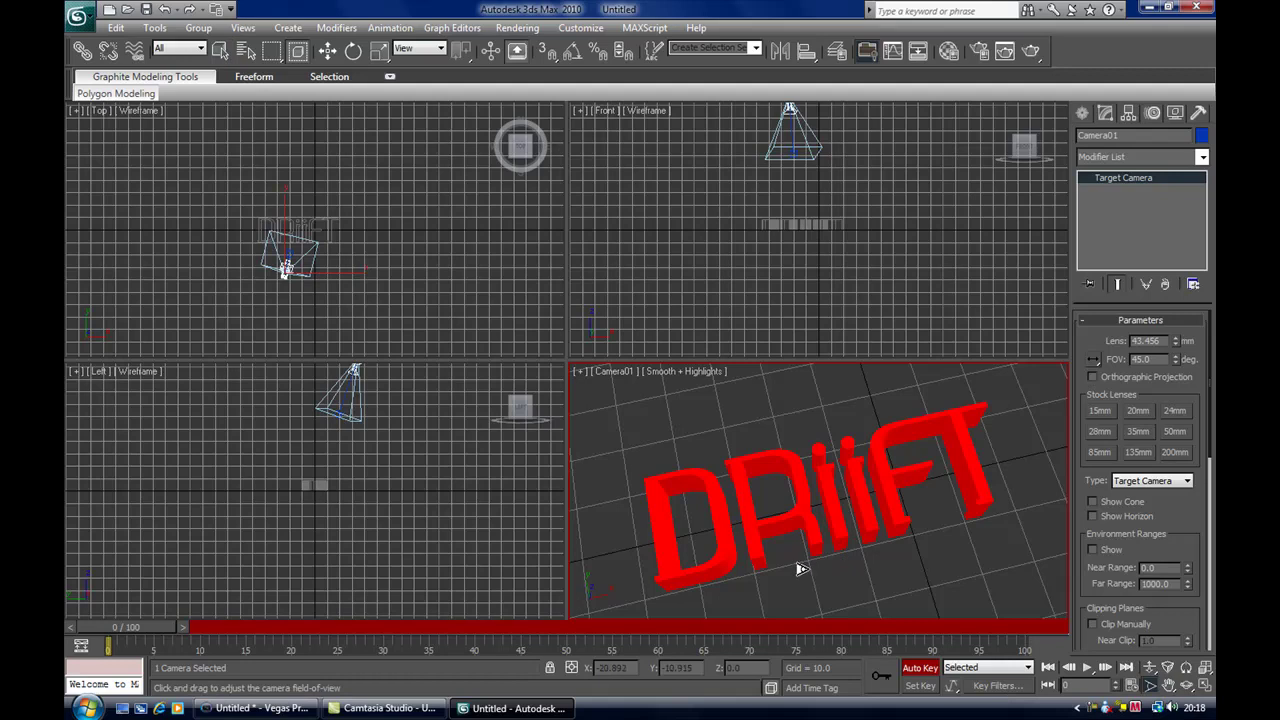
drag(808, 571, 754, 396)
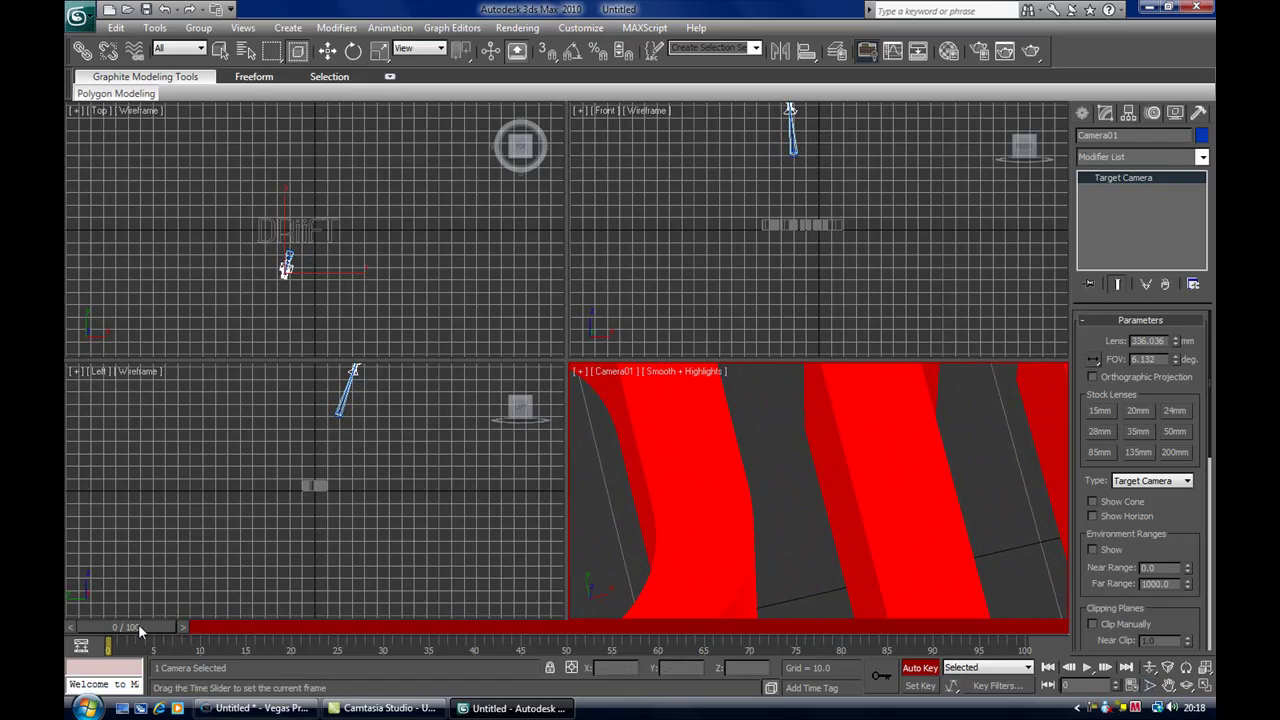
Step: At frame 25, widen the field of view to show all of DRiiFT, then return to frame 0
drag(138, 624, 360, 623)
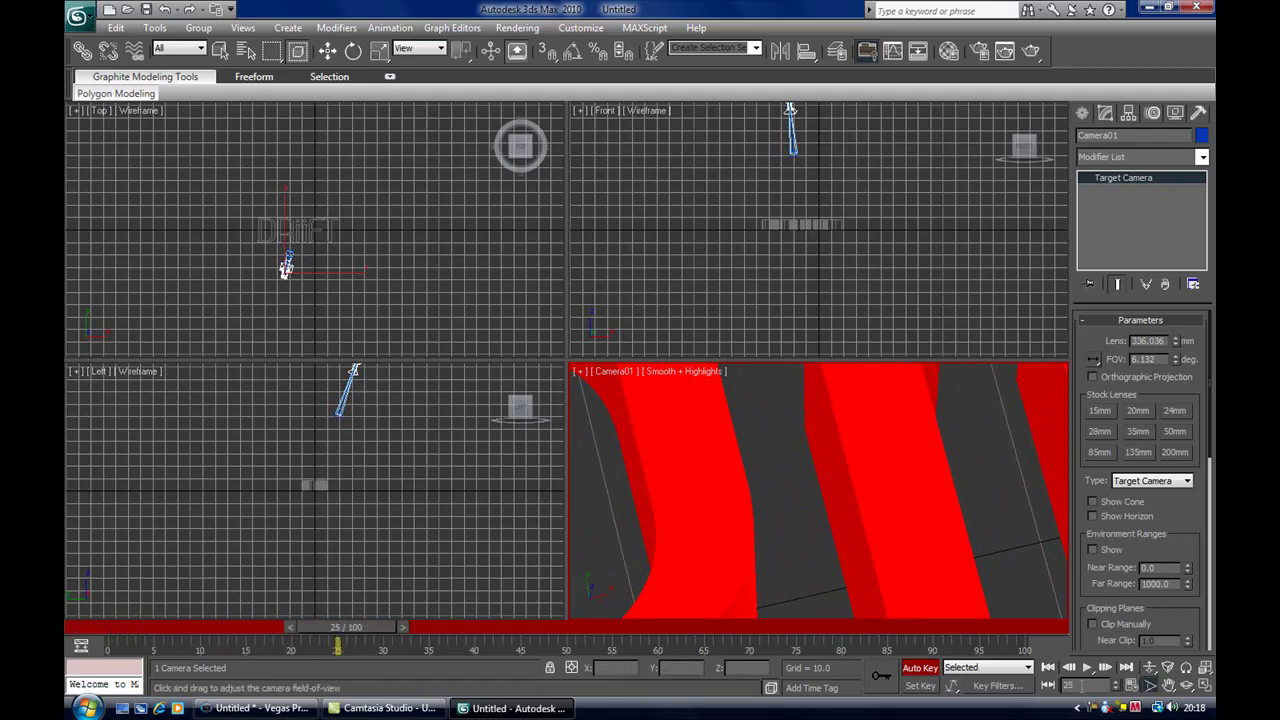
click(1152, 682)
drag(797, 502, 813, 662)
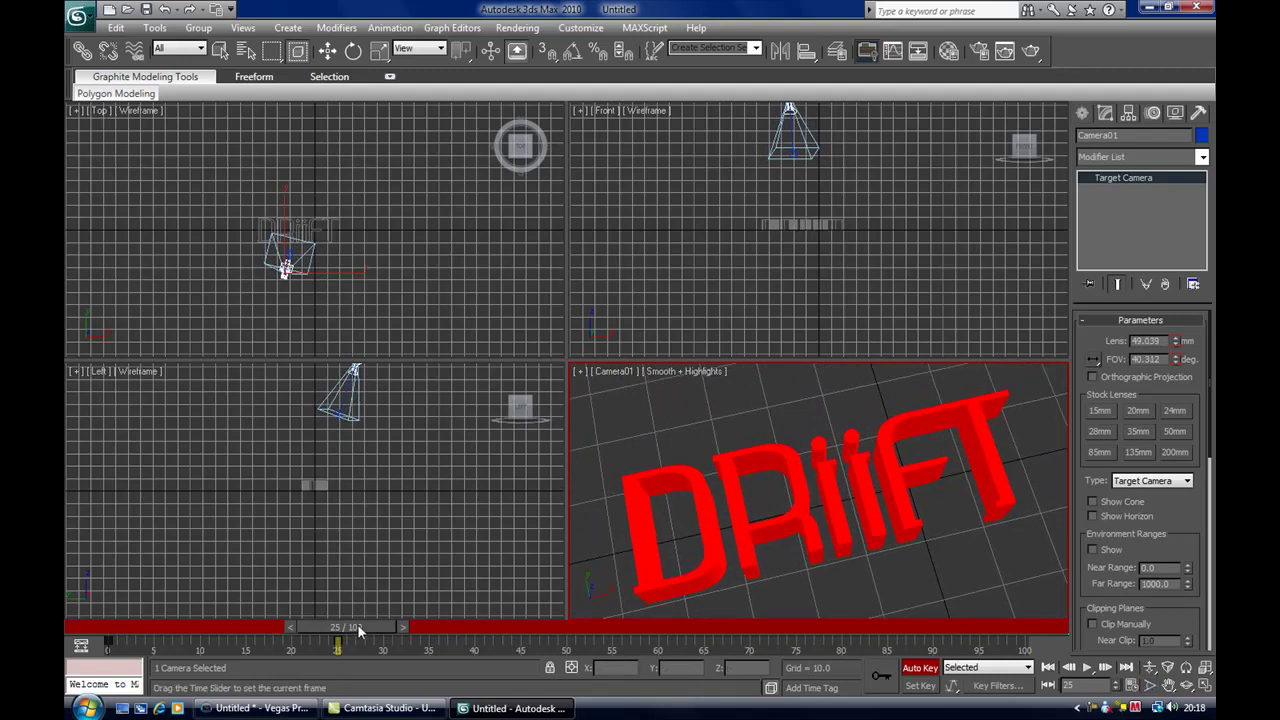
mouse_move(357, 625)
mouse_down()
mouse_move(105, 638)
mouse_move(119, 625)
mouse_move(342, 638)
mouse_up()
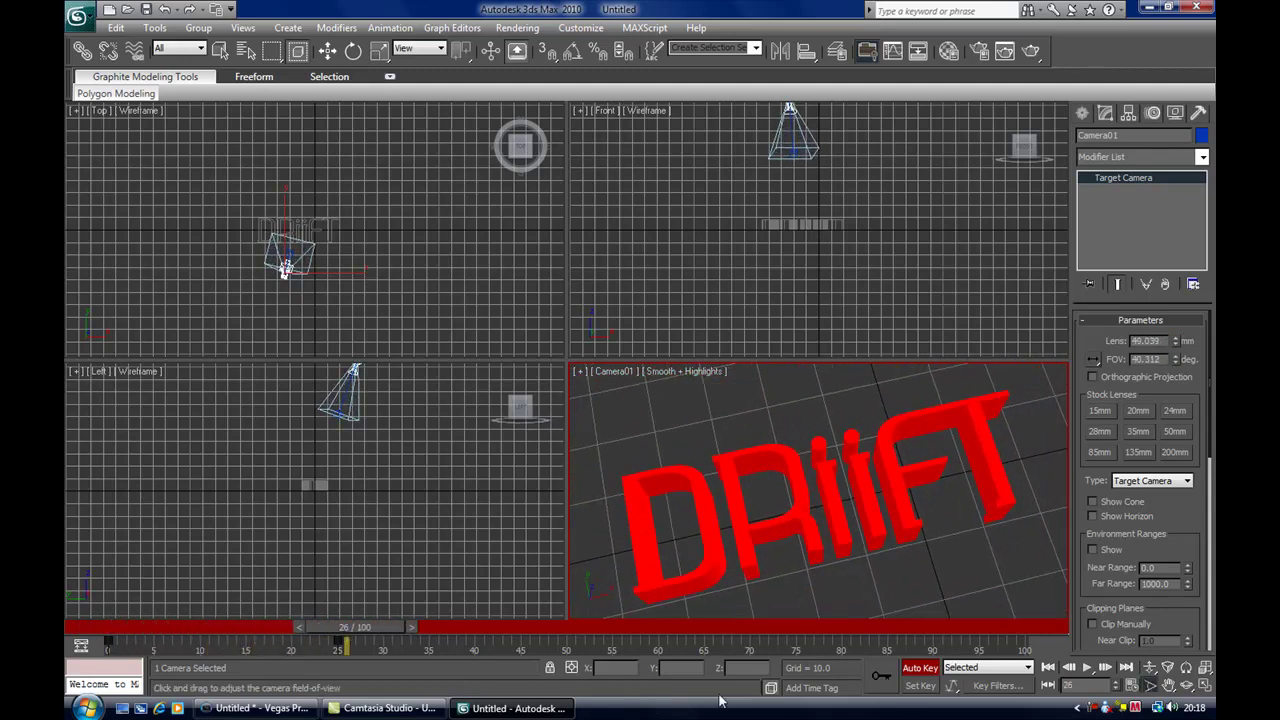
Step: At frame 11, roll Camera01 to tilt the DRiiFT letters
click(1187, 670)
drag(362, 630, 229, 630)
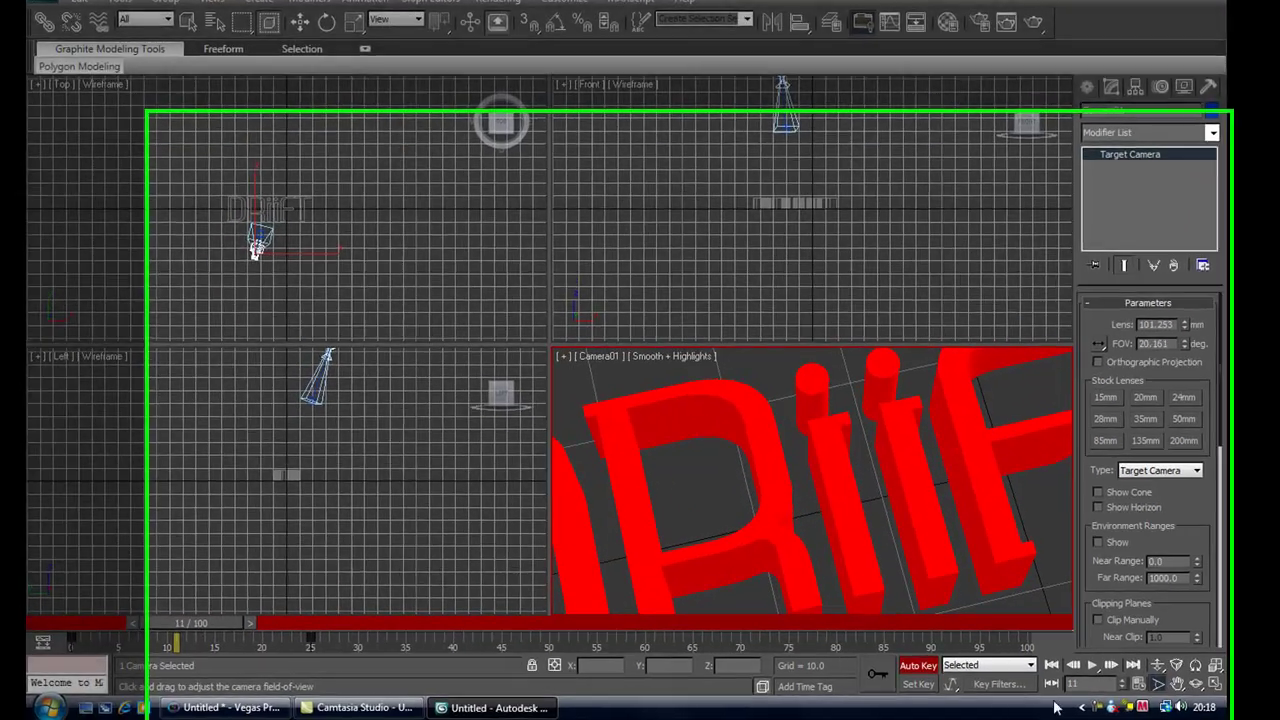
click(1196, 665)
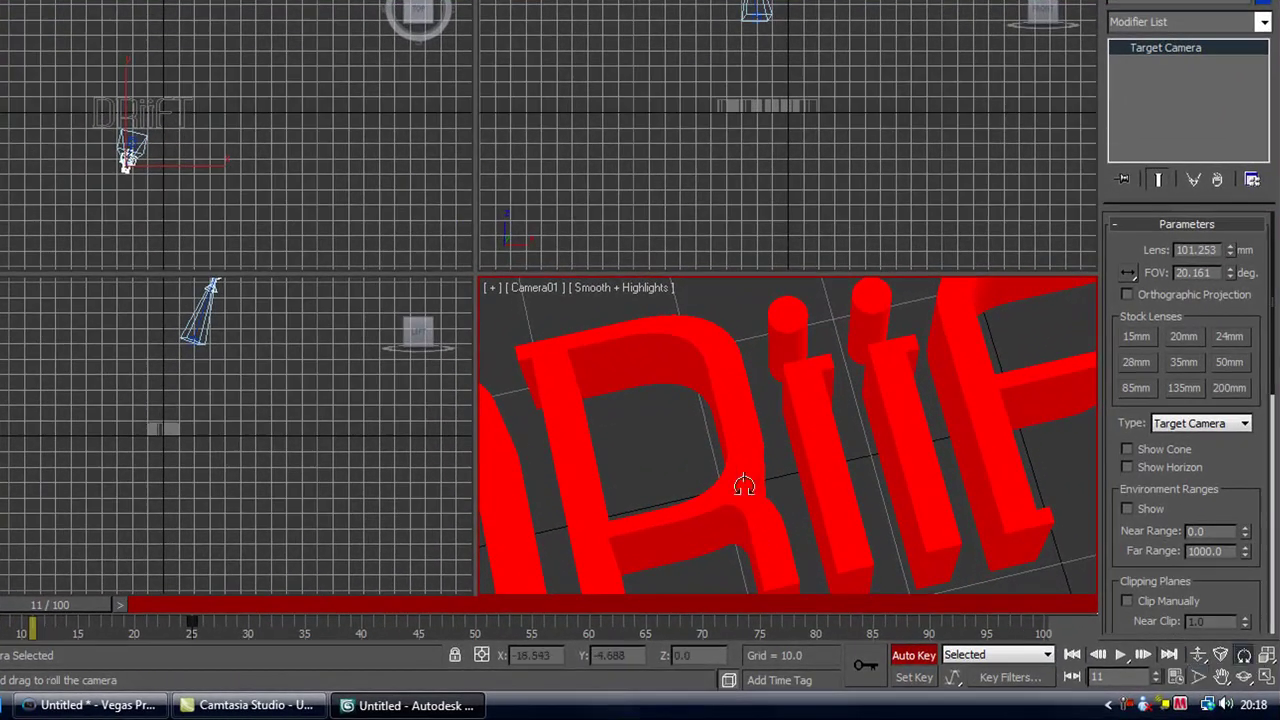
drag(730, 432, 982, 553)
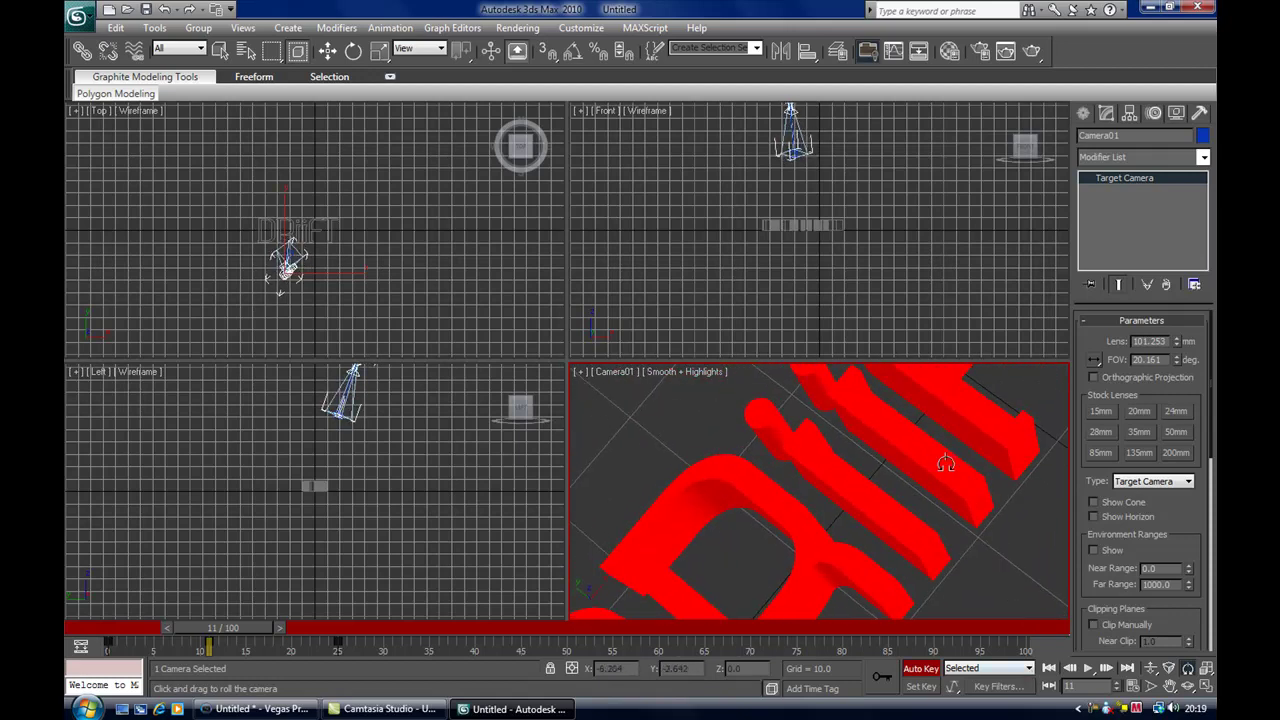
drag(945, 463, 969, 566)
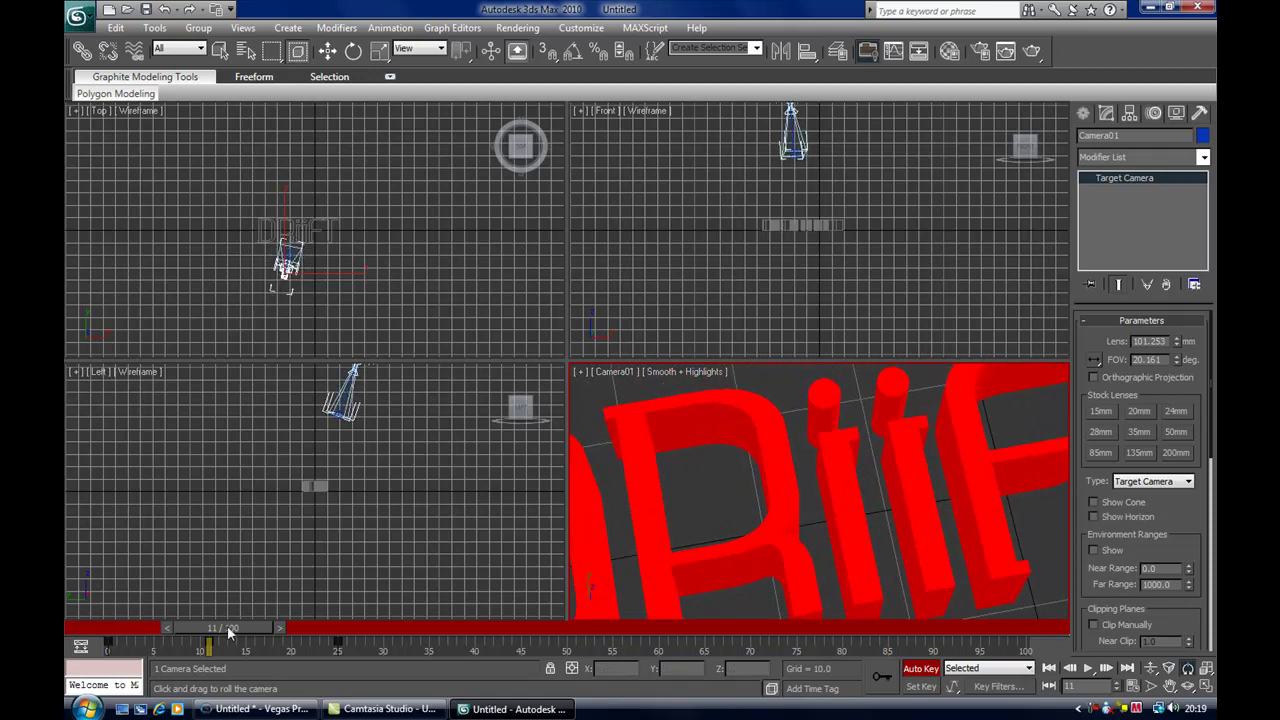
Step: Review from frame 0 and move the frame-11 roll key to frame 15
drag(227, 627, 340, 662)
drag(207, 640, 245, 641)
drag(343, 627, 326, 657)
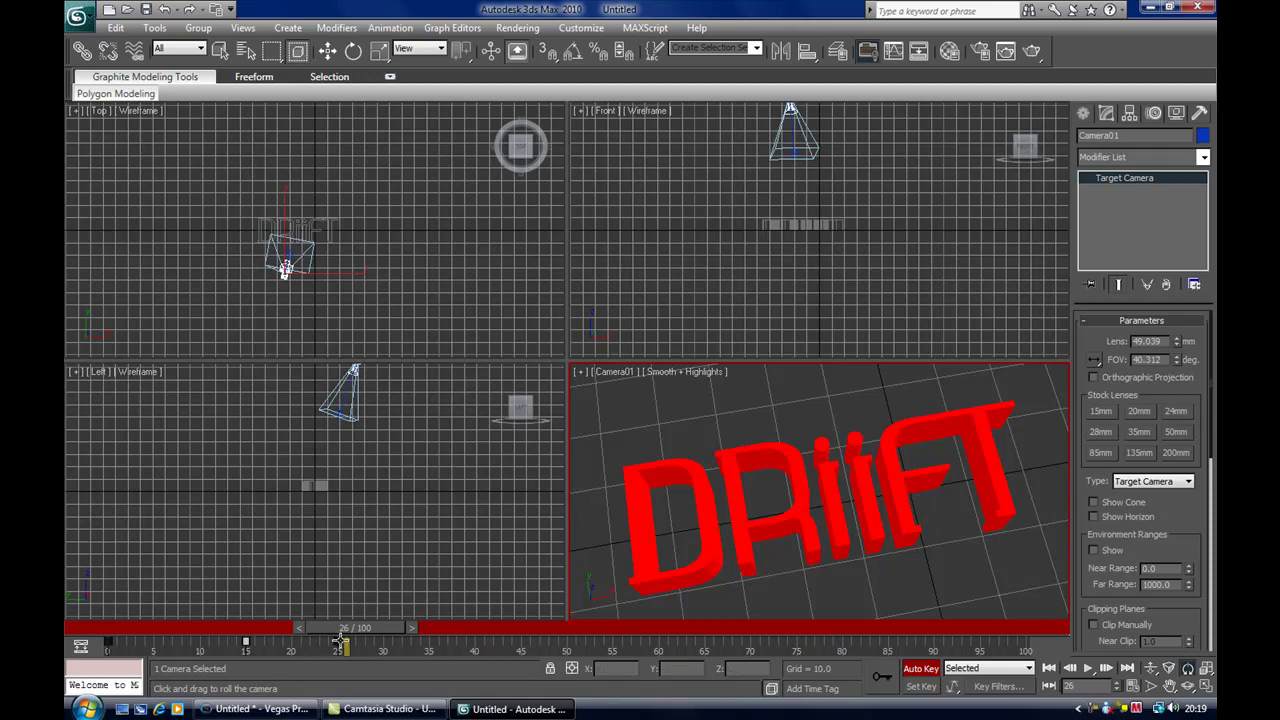
Step: Drag Camera01's keys on the time slider from frame 25 to frame 50 and from frame 15 to frame 18
drag(341, 640, 566, 643)
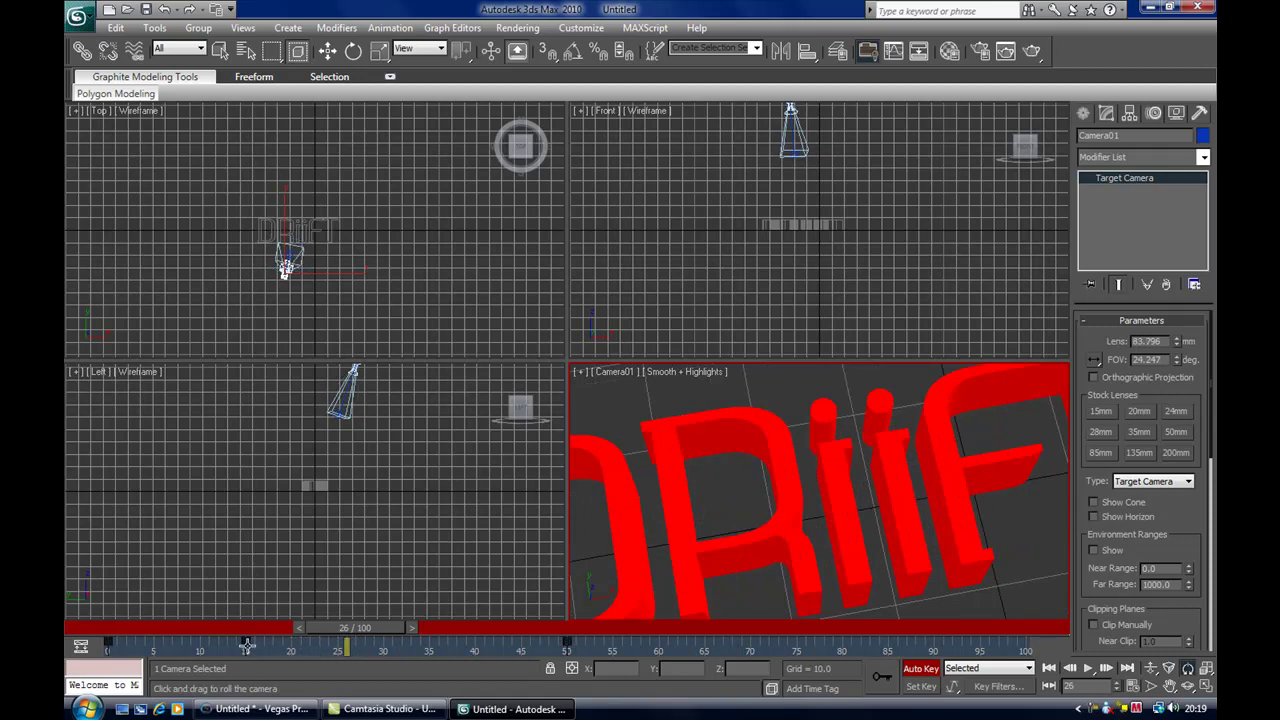
mouse_move(246, 643)
mouse_down()
mouse_move(345, 643)
mouse_move(168, 660)
mouse_move(256, 642)
mouse_move(705, 647)
mouse_move(586, 640)
mouse_up()
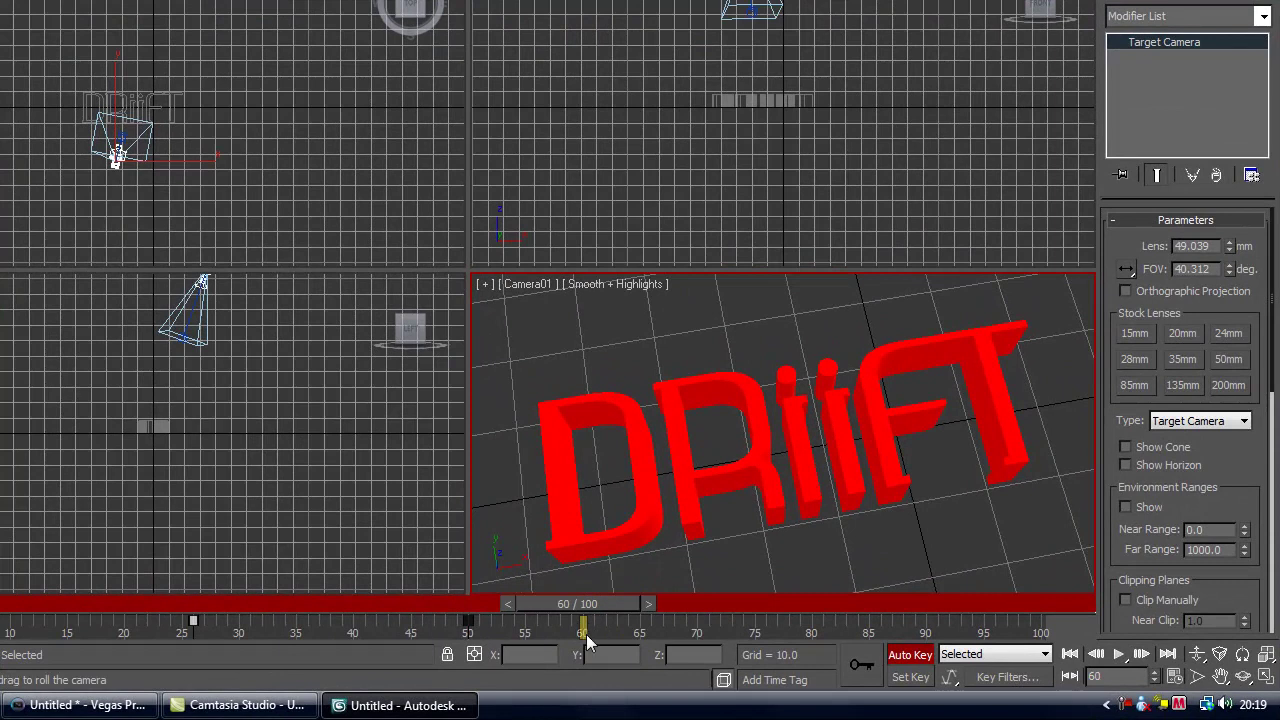
Step: Orbit Camera01 to a lower angle around the DRiiFT text, then scrub back to frame 35 to review
click(1245, 678)
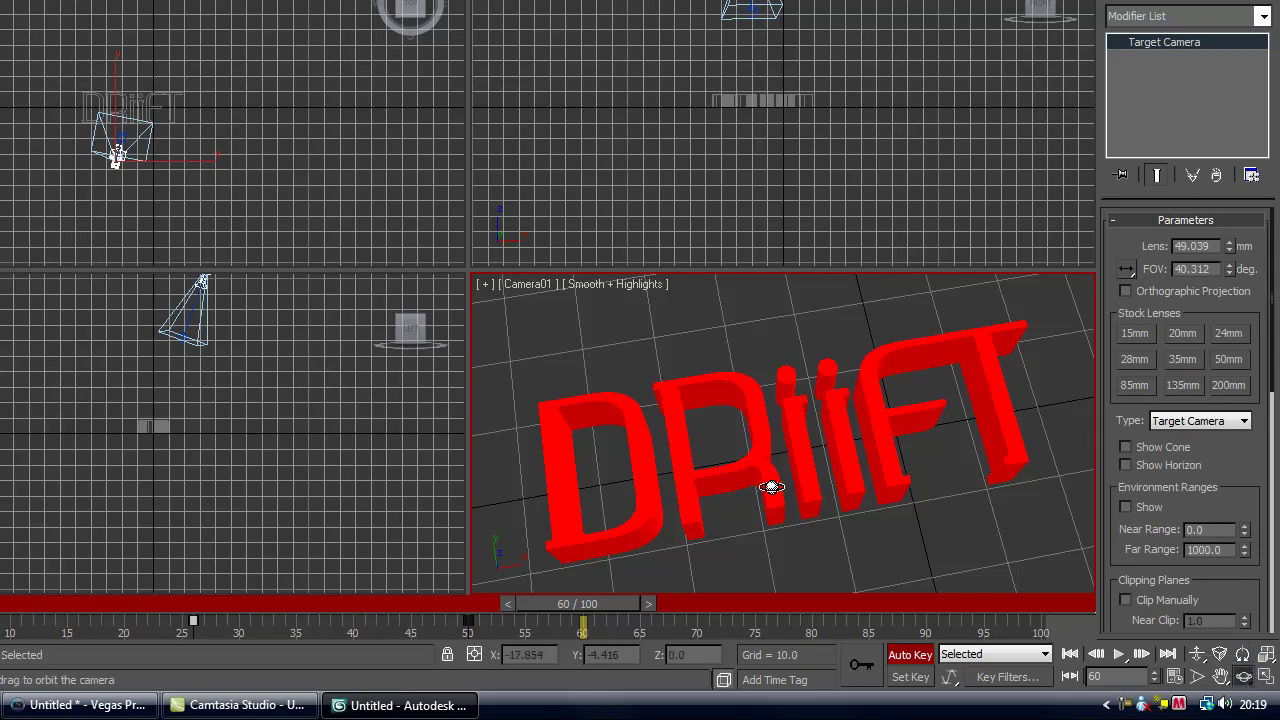
drag(771, 487, 821, 484)
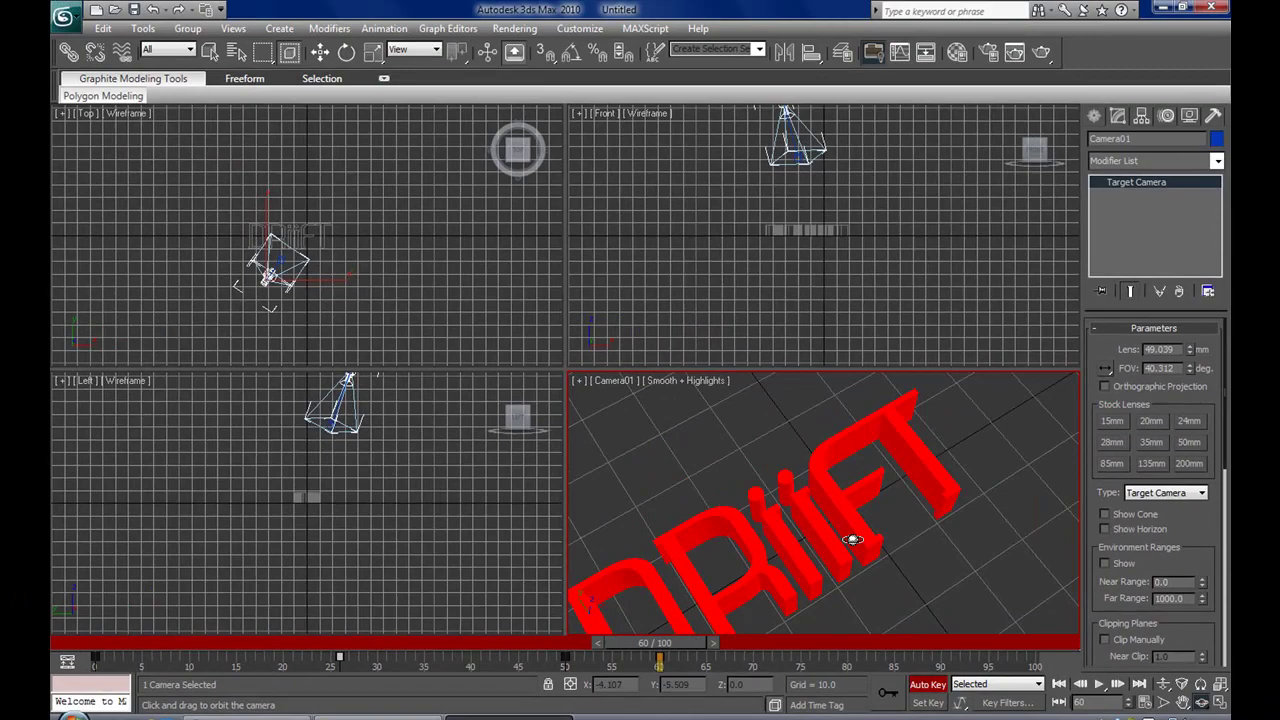
drag(852, 540, 857, 526)
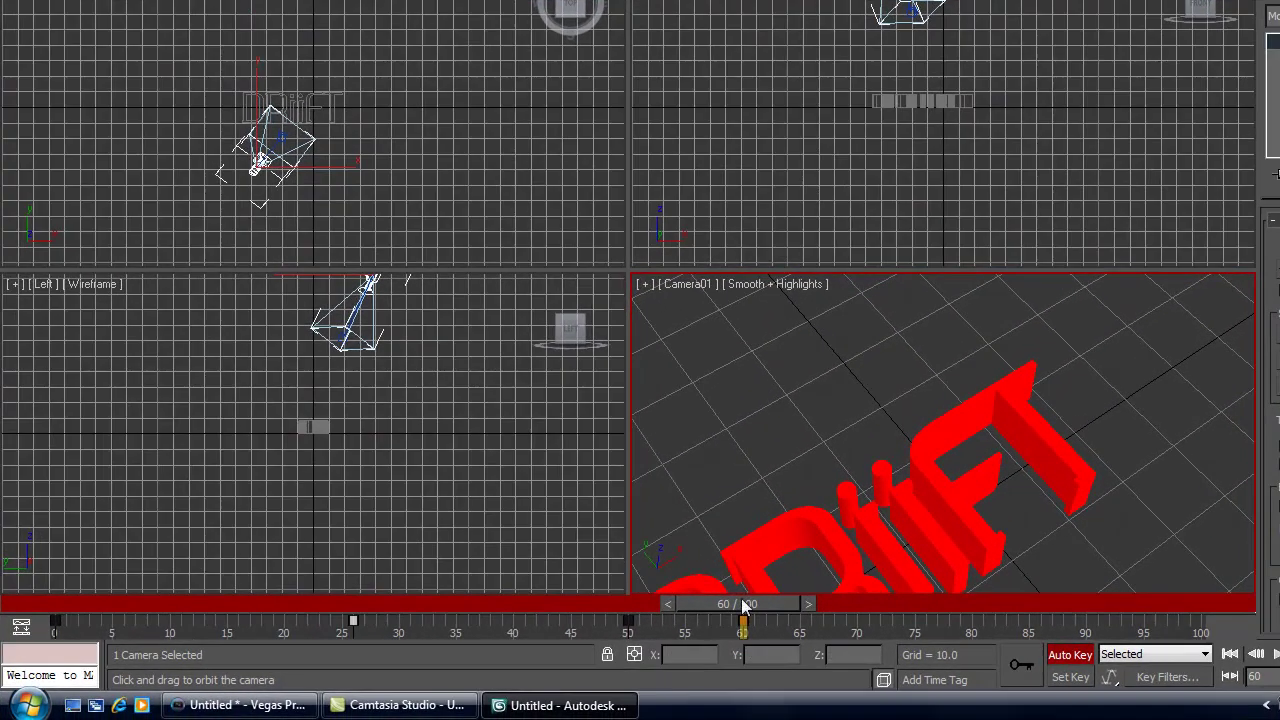
drag(743, 604, 727, 638)
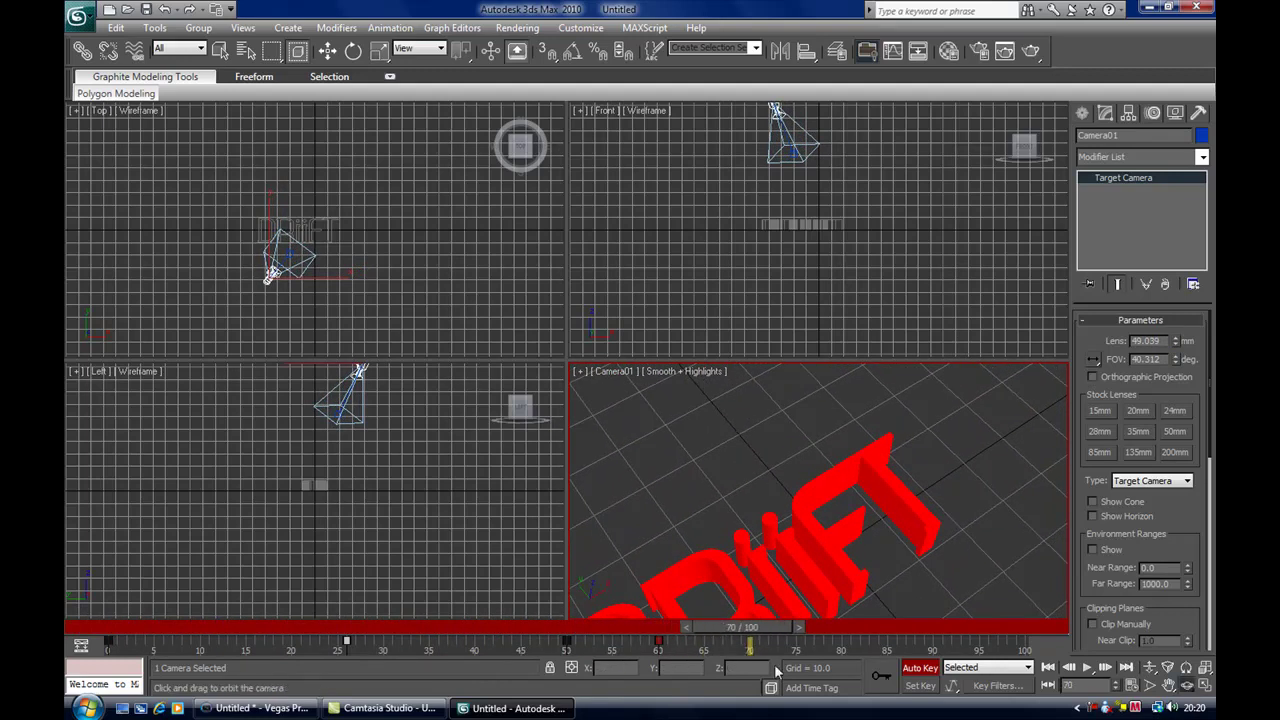
Step: Zoom Camera01's field of view deep into the text and play back the animation to check it
click(1150, 685)
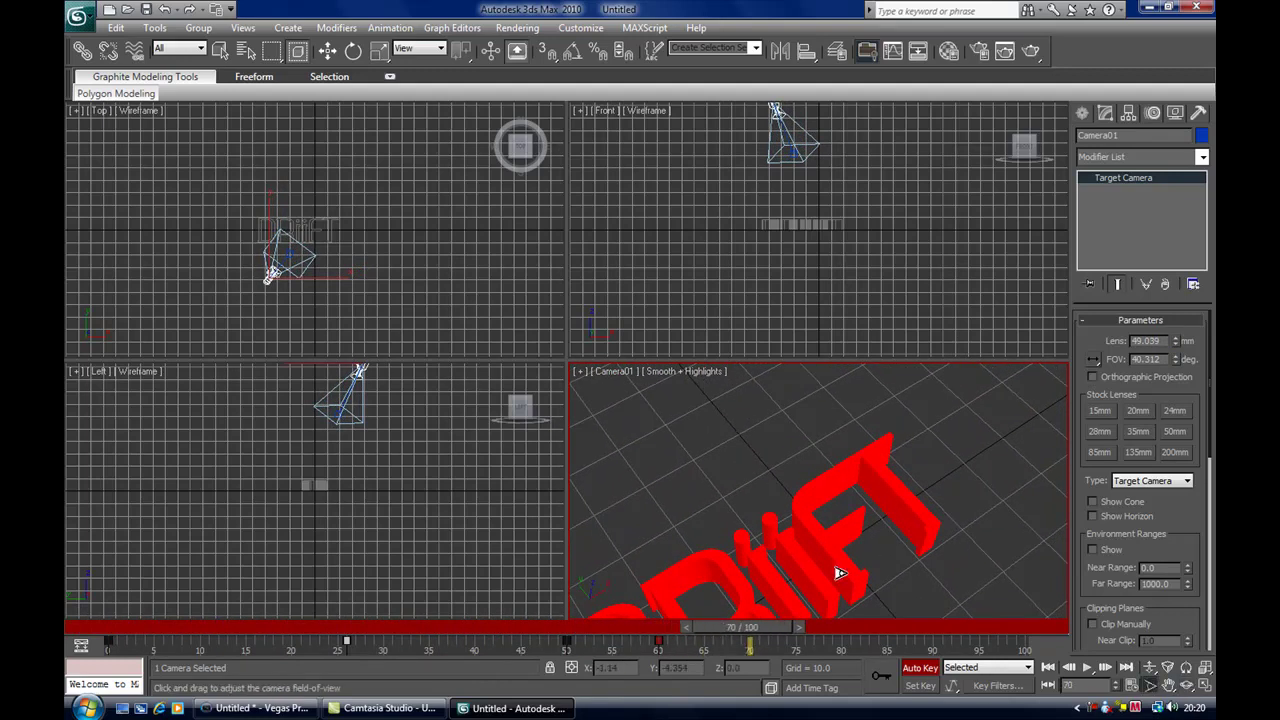
drag(843, 563, 485, 128)
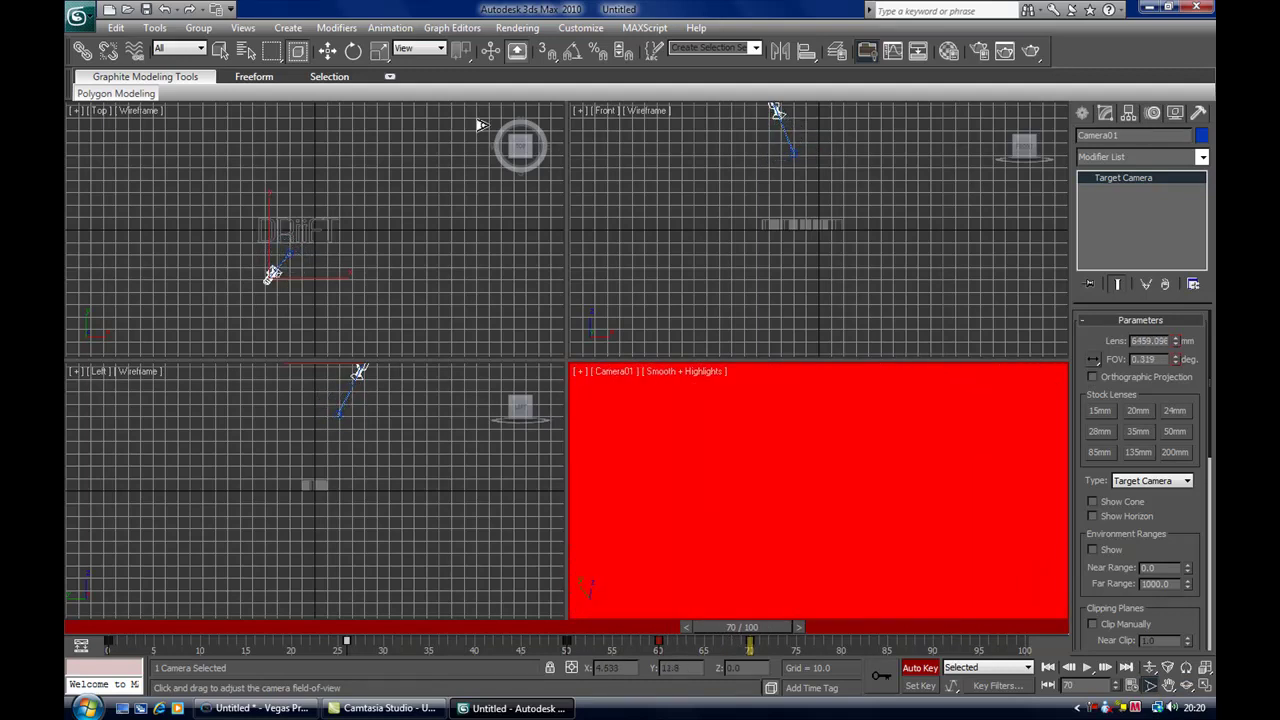
drag(786, 634, 142, 636)
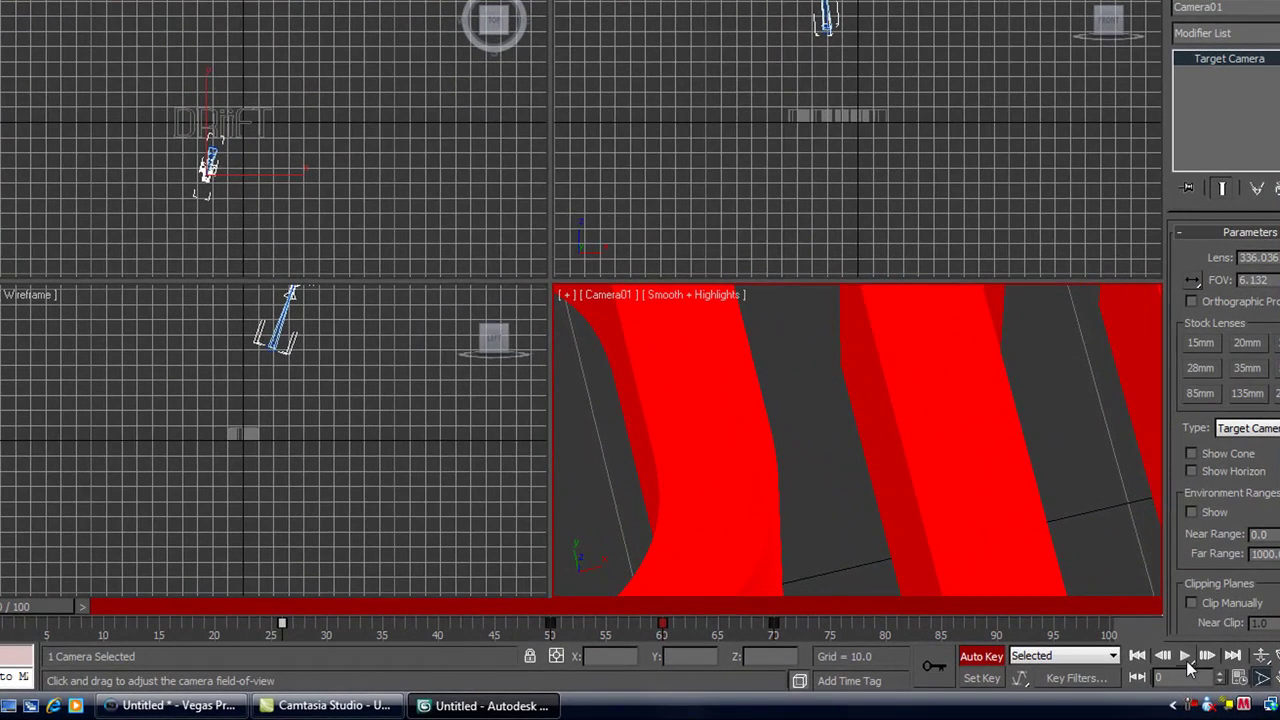
click(1185, 656)
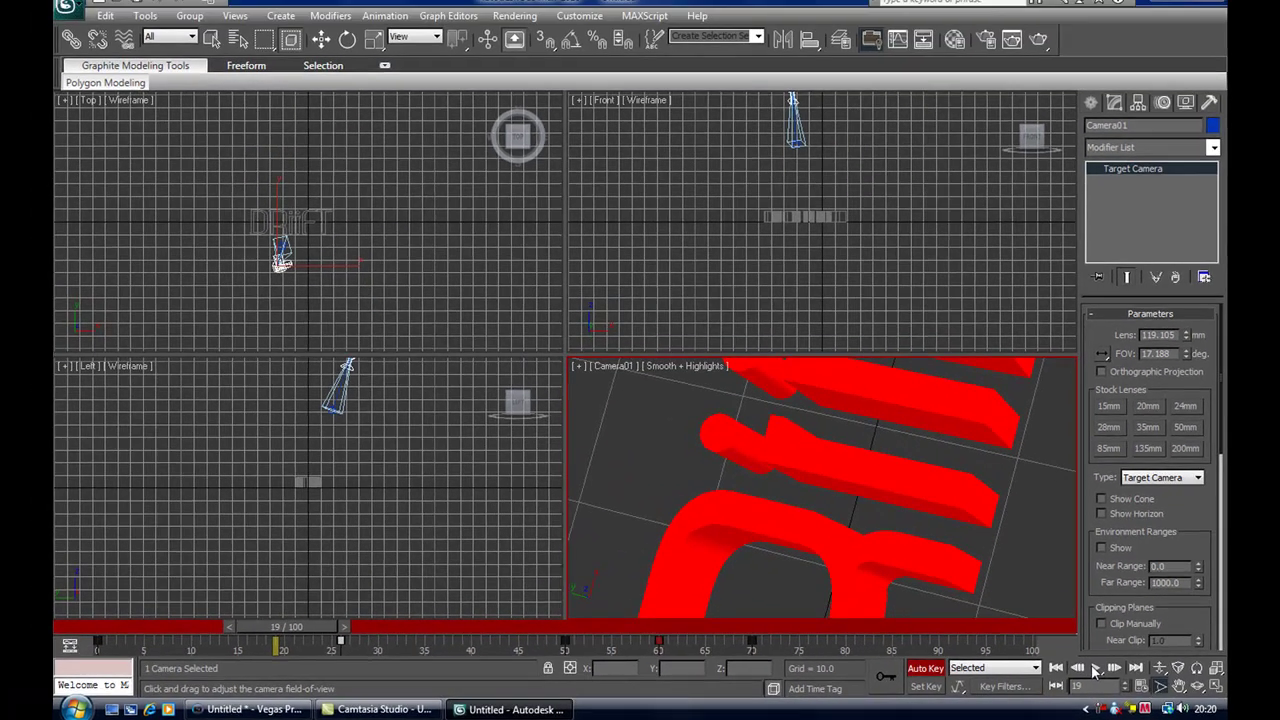
click(1095, 668)
Step: Move the camera keys later: frame 70 to about 95, 60 to 77, and 25 to 30
drag(752, 645, 873, 640)
drag(975, 640, 980, 641)
drag(658, 641, 841, 648)
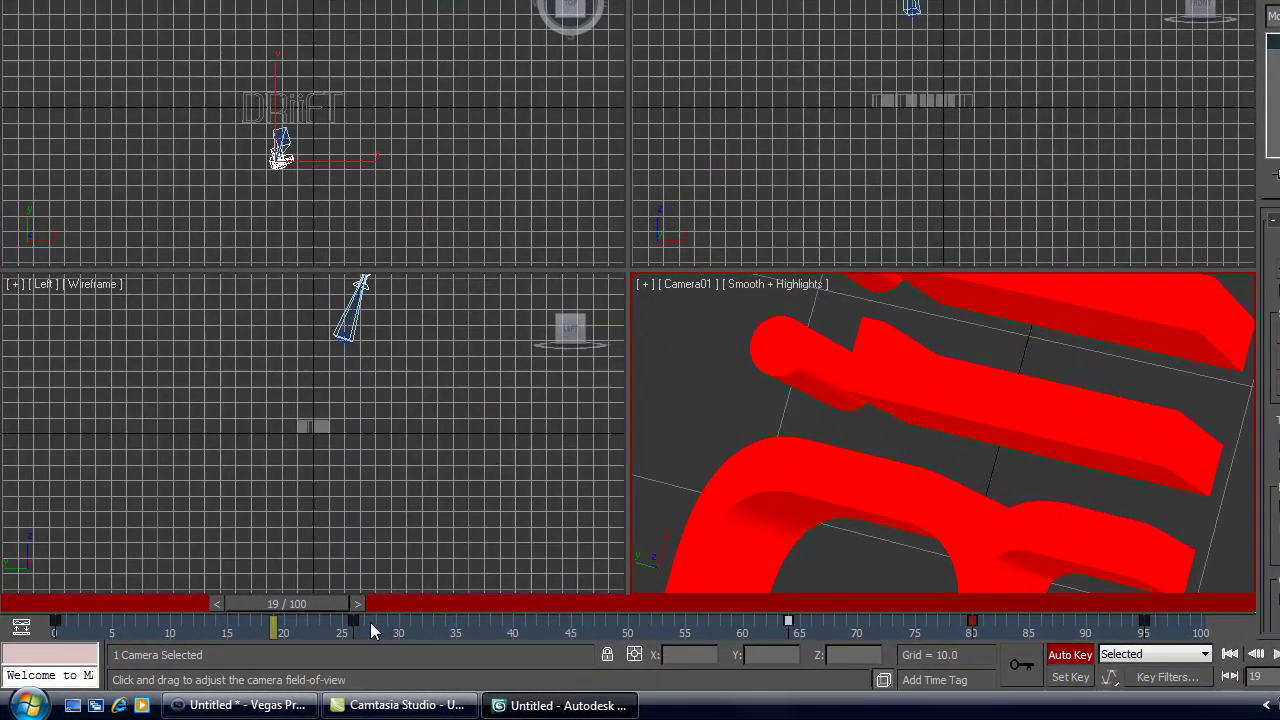
drag(353, 628, 399, 628)
drag(311, 601, 950, 655)
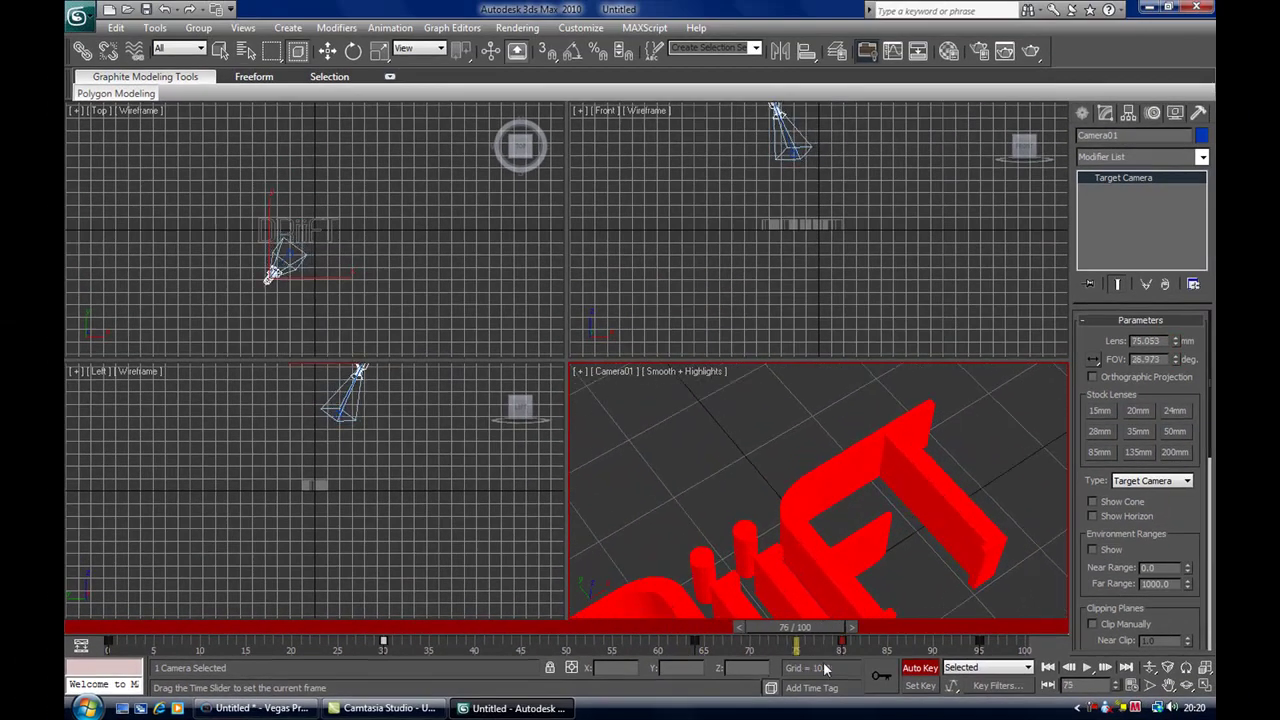
drag(824, 668, 524, 710)
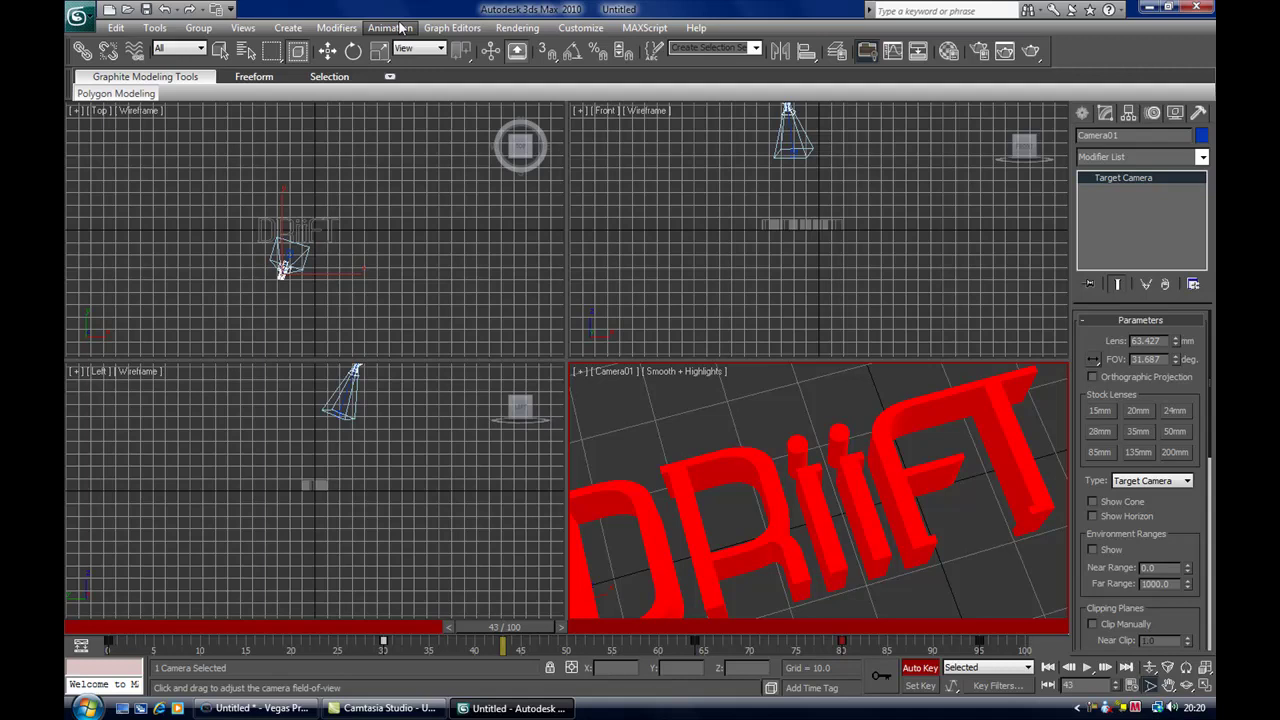
Step: Render a test frame from the camera, then open Render Setup
click(1036, 52)
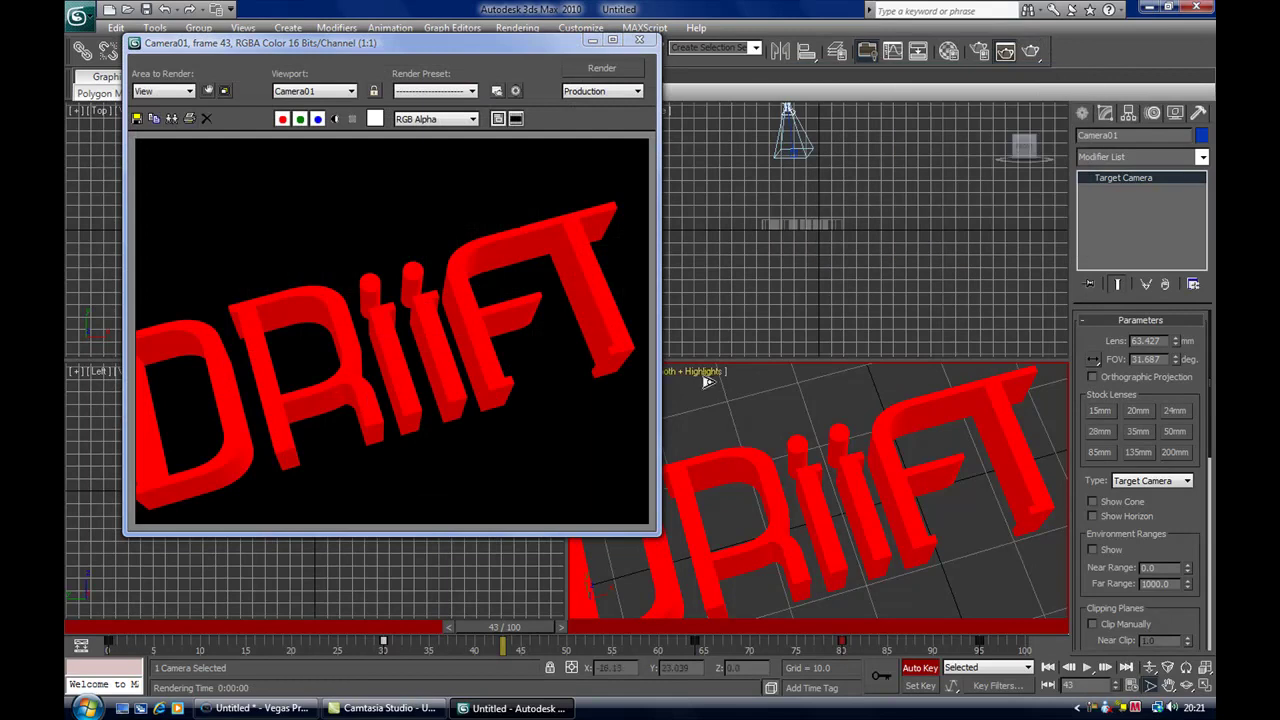
click(639, 40)
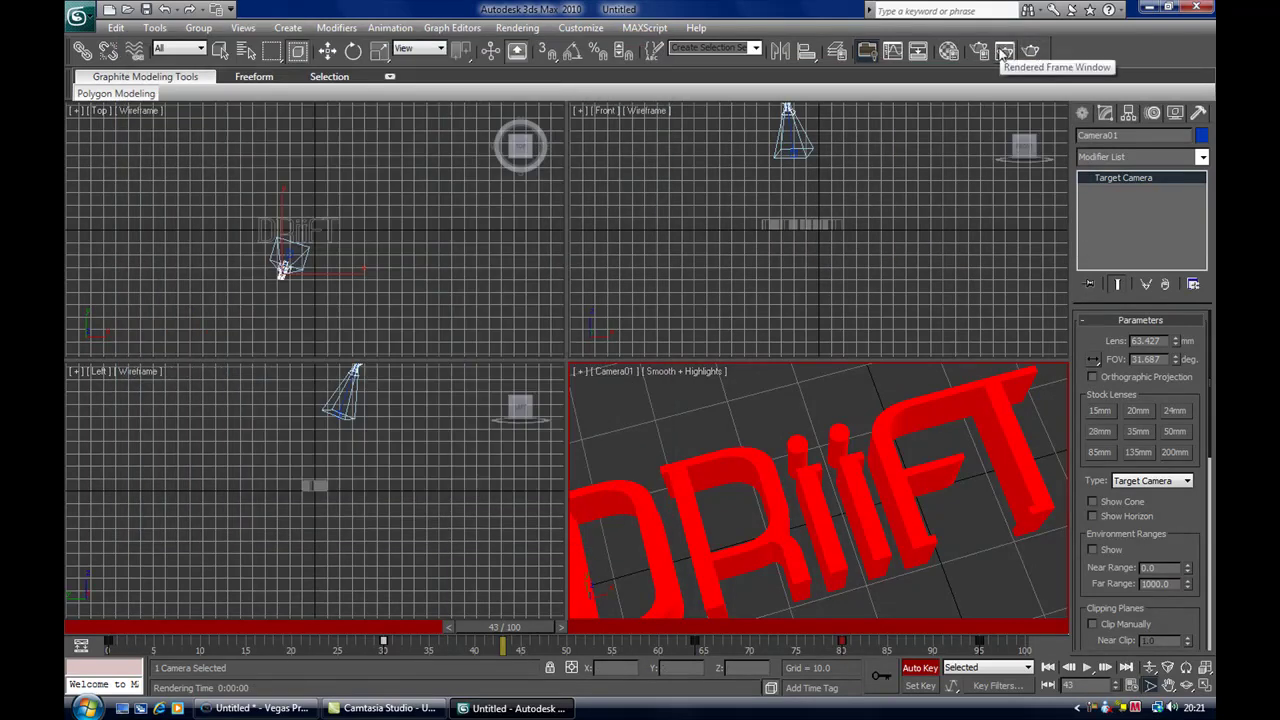
click(980, 52)
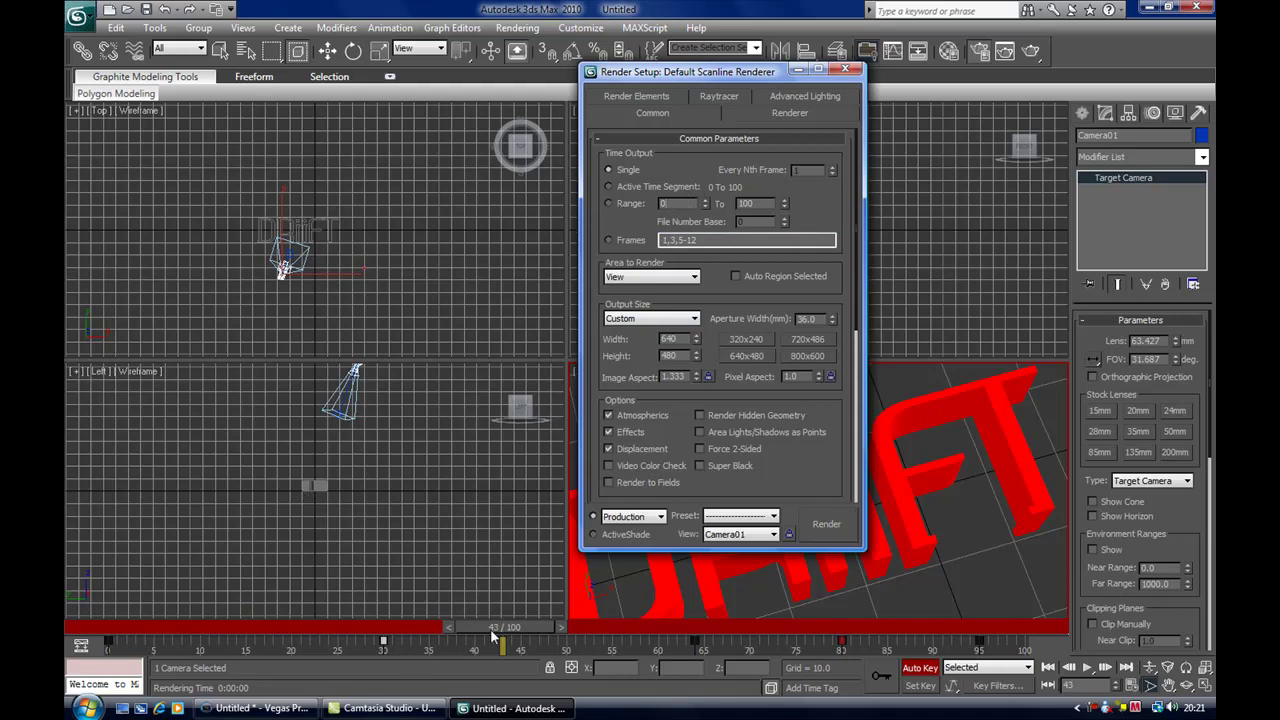
drag(499, 627, 575, 645)
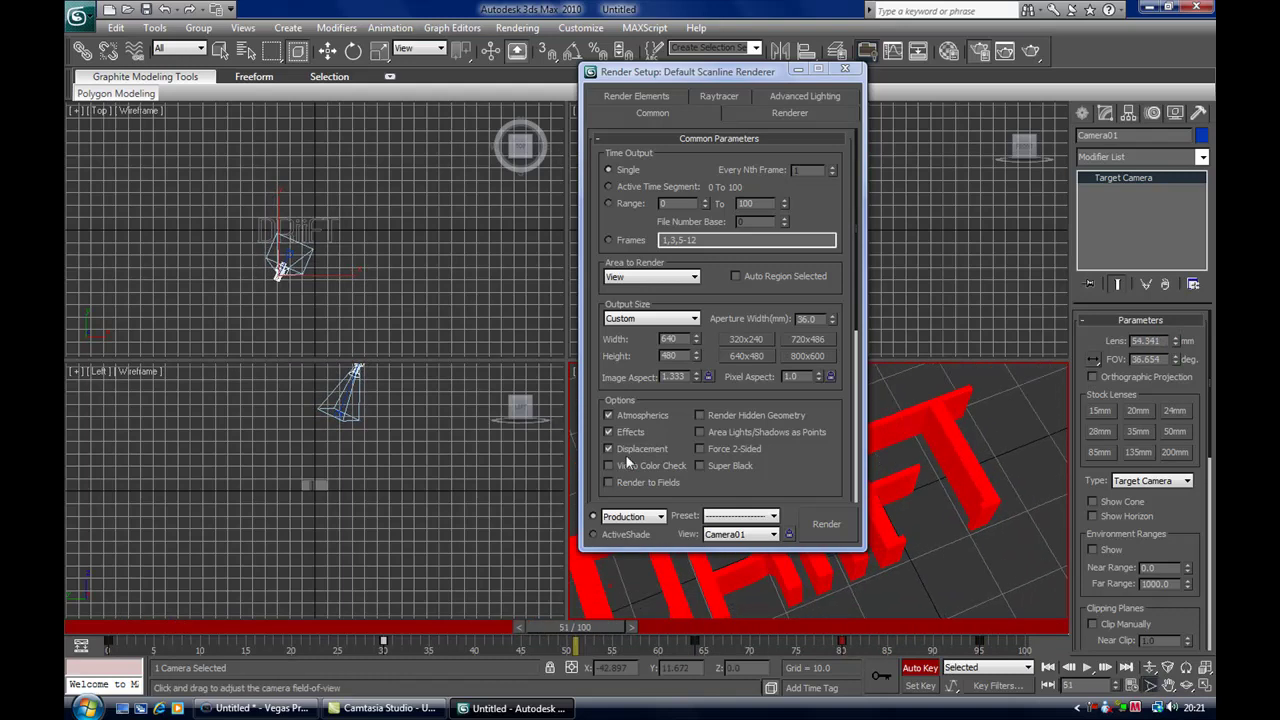
Step: Set the render range to frames 0–95 and the output size to HDTV (video) 1280x720
click(785, 207)
click(785, 207)
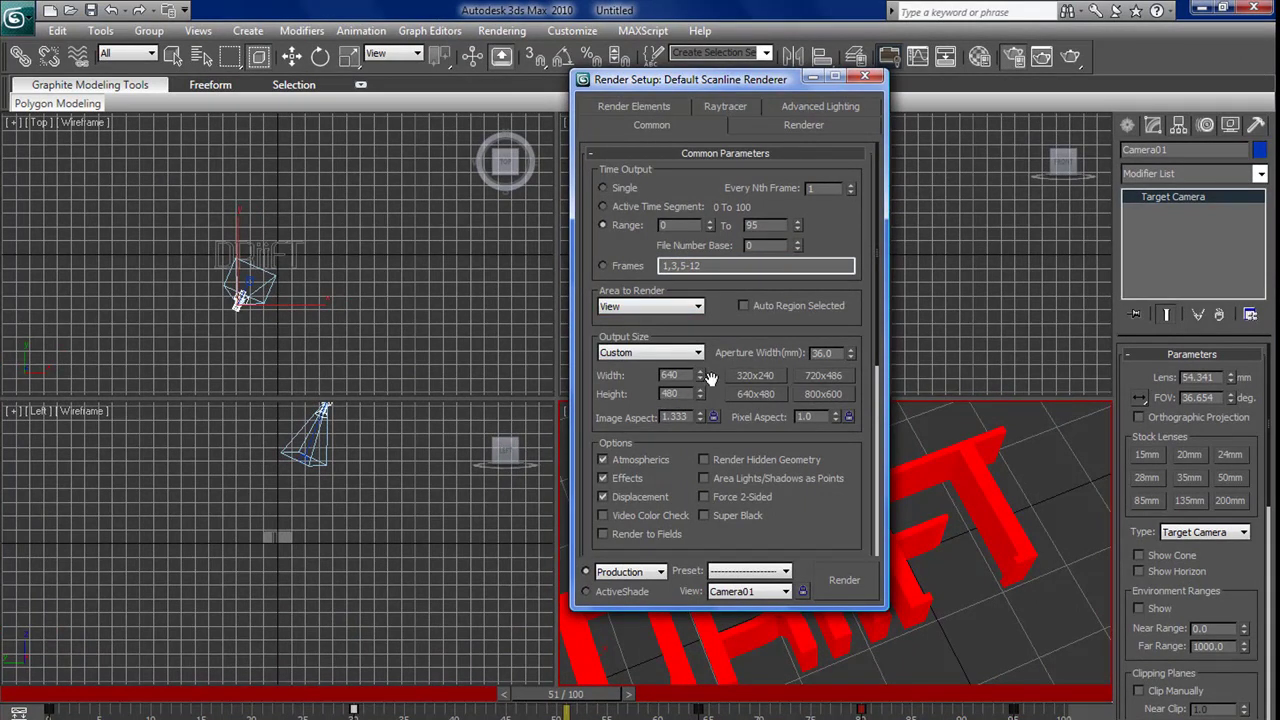
drag(681, 376, 620, 372)
click(699, 354)
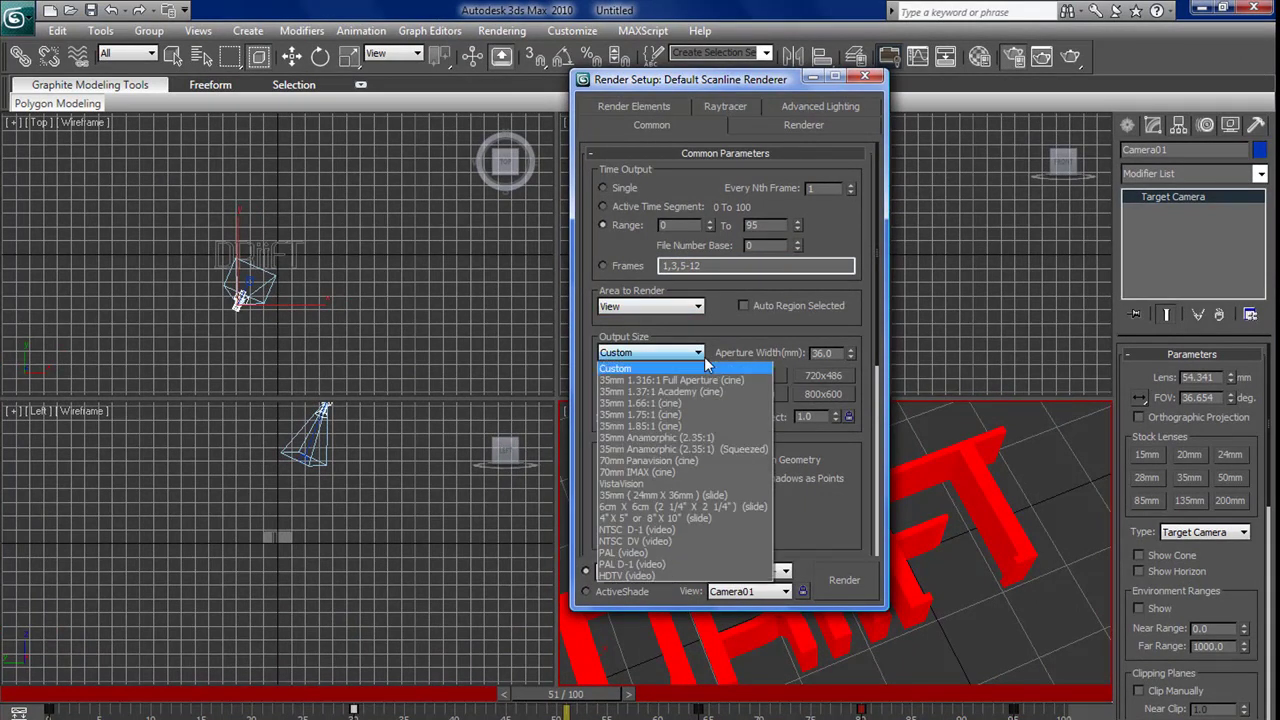
click(668, 576)
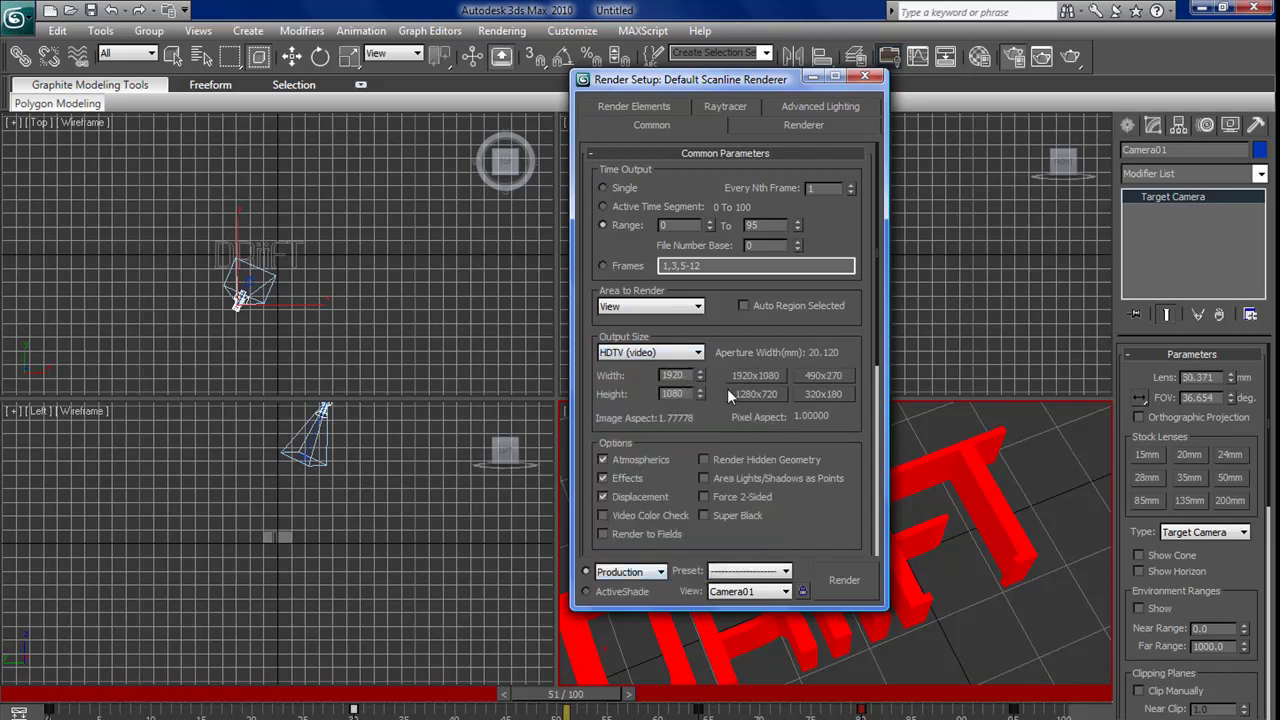
click(760, 396)
drag(878, 299, 851, 547)
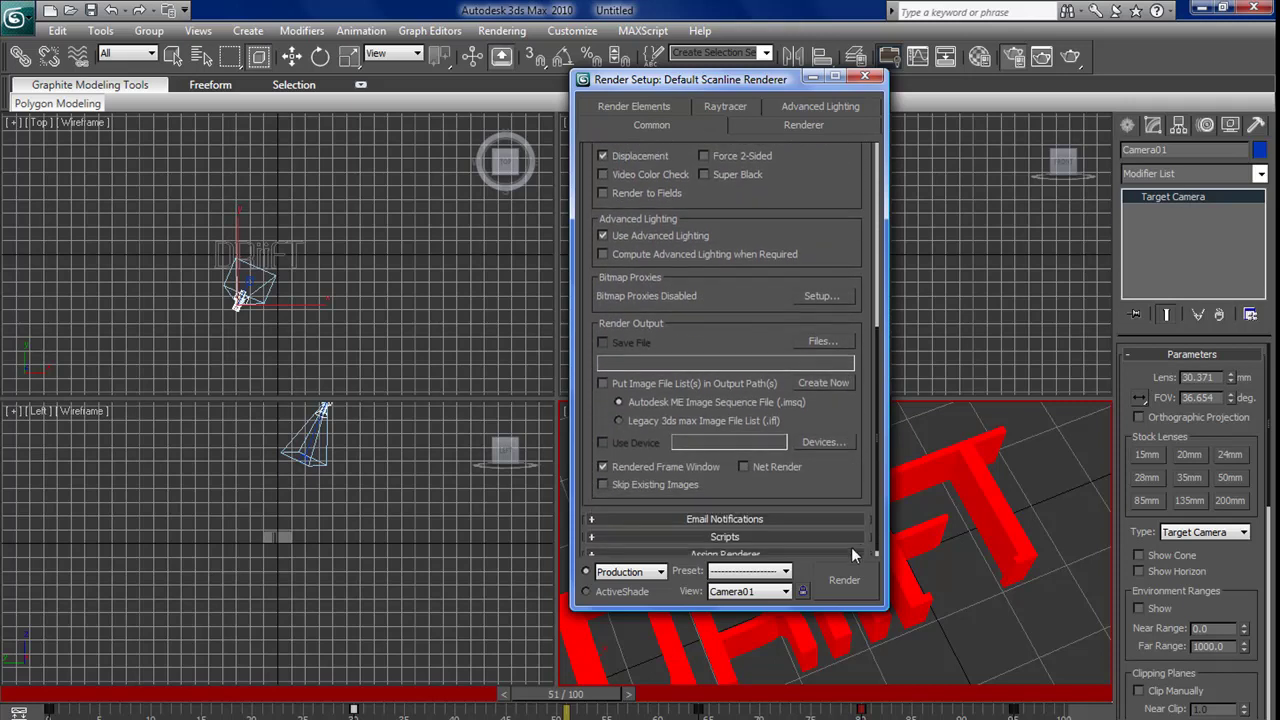
Step: Save the render output as an AVI file named DRIIFT, accepting the default compression settings
click(821, 339)
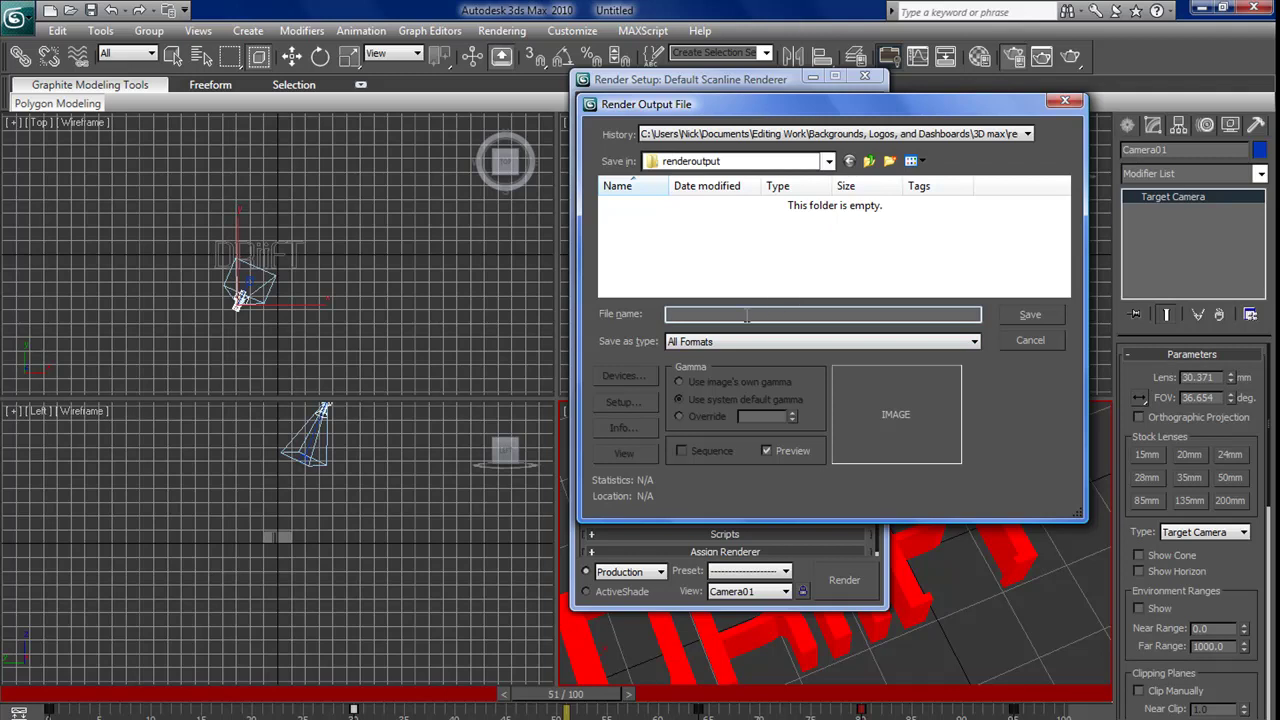
text(DRIIFT)
click(930, 346)
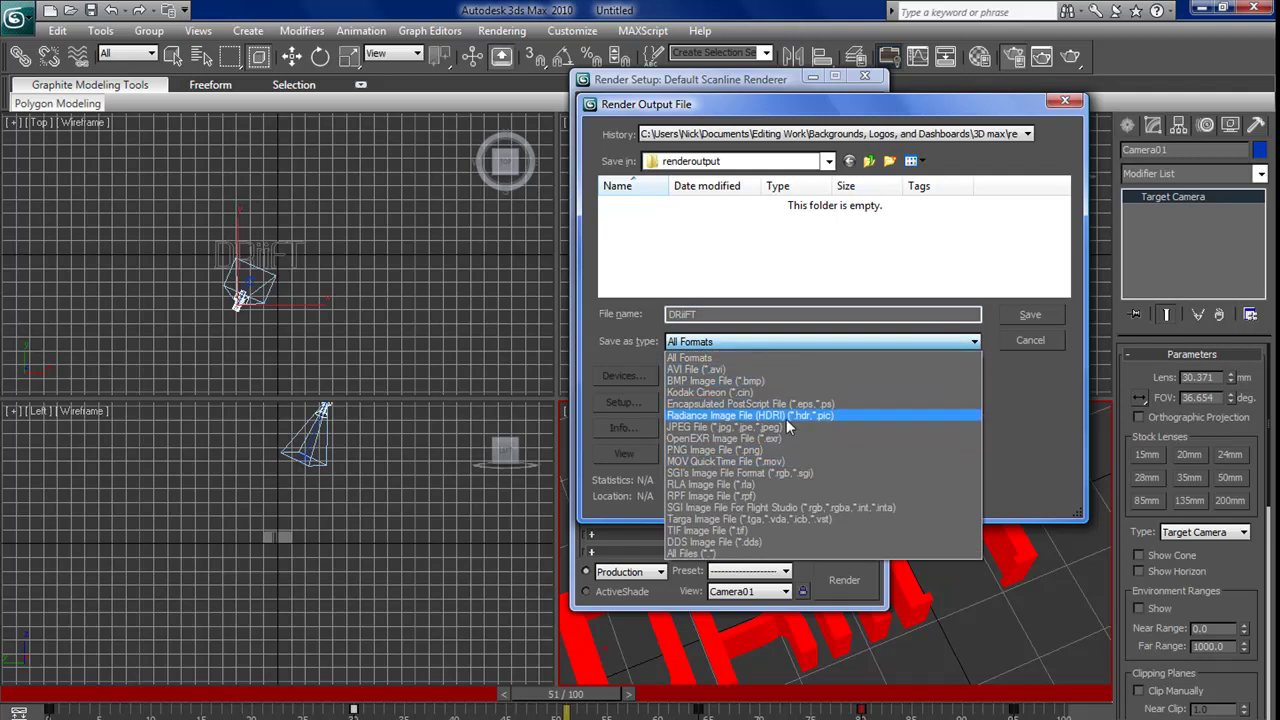
click(742, 369)
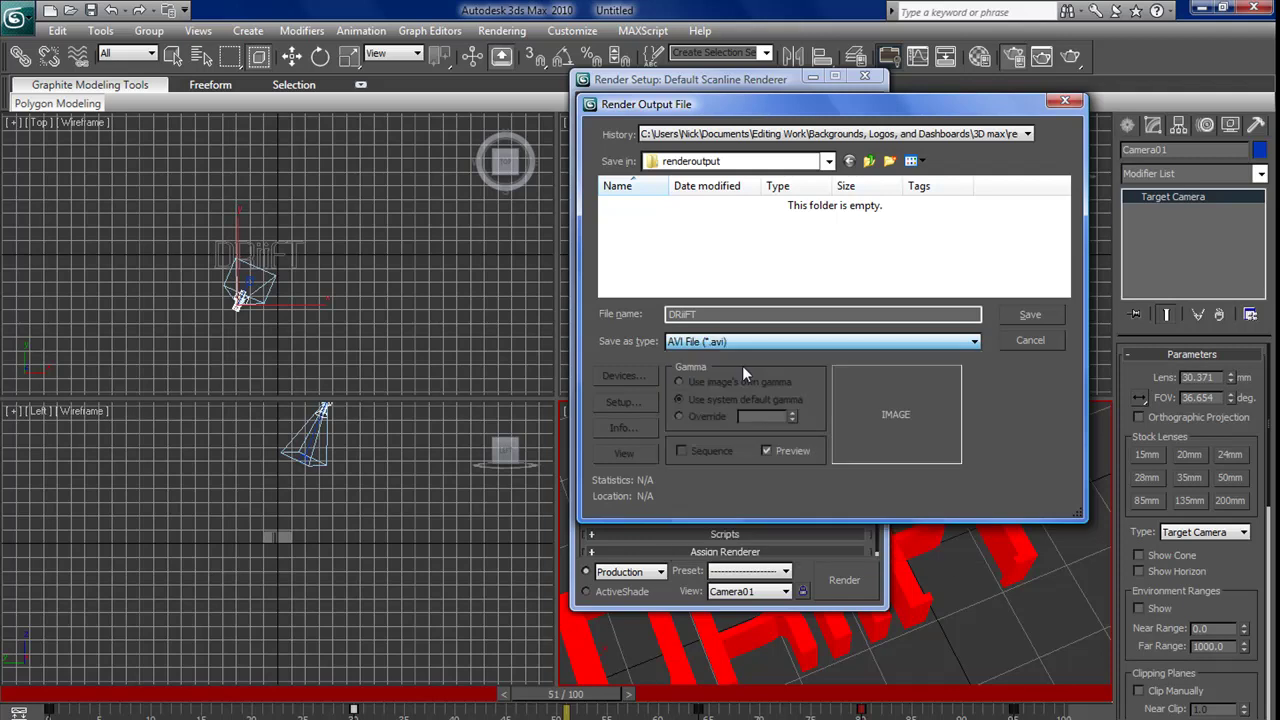
click(1043, 313)
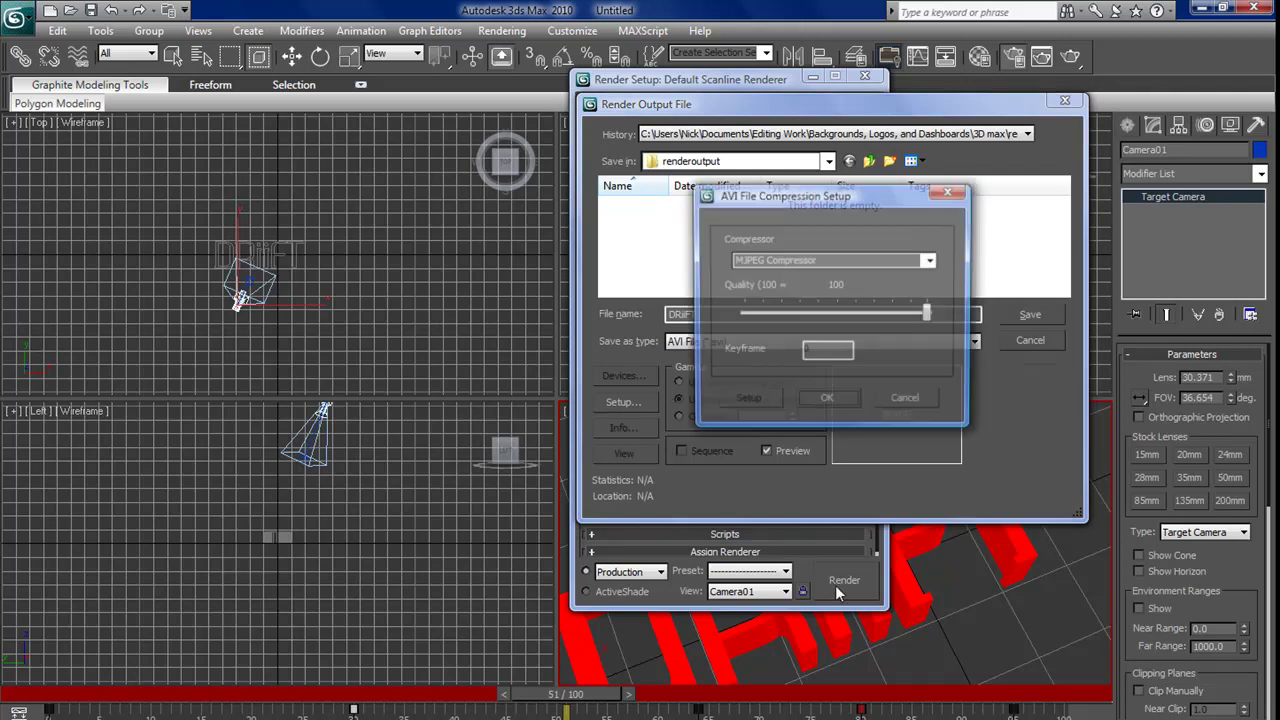
click(826, 401)
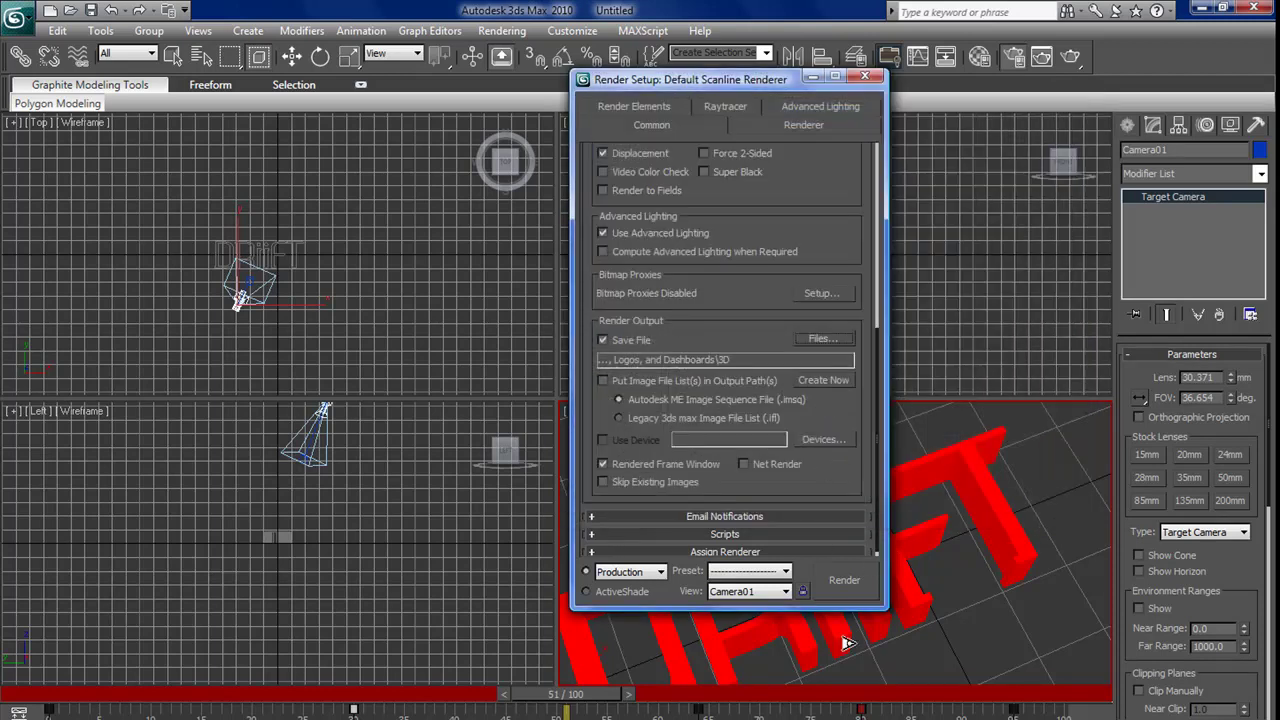